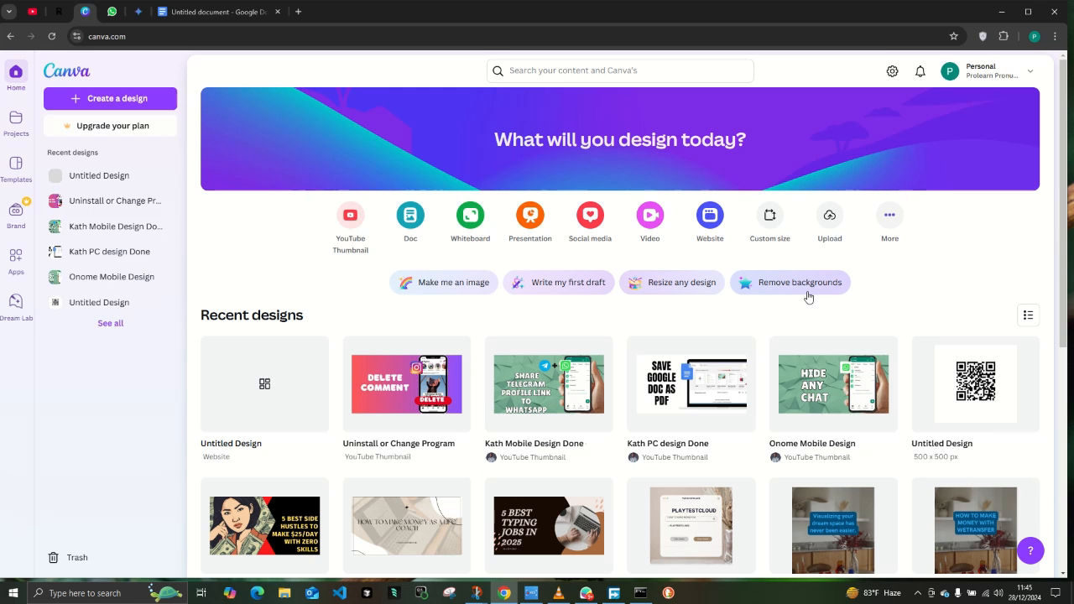
Step: Create a new blank website design
{"action": "left_click", "coordinate": [123, 99]}
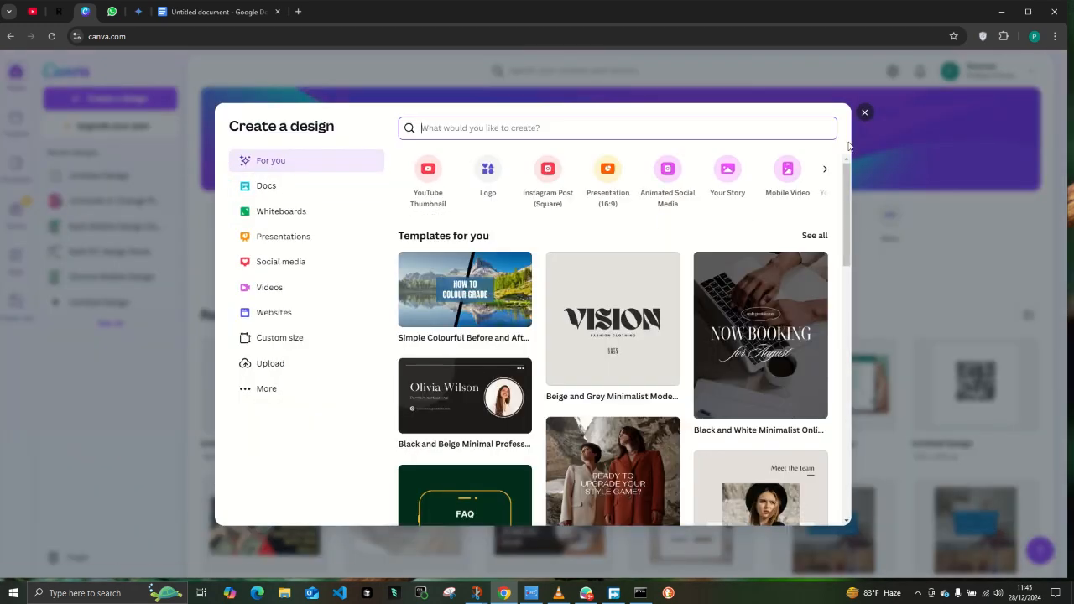
{"action": "left_click", "coordinate": [347, 79]}
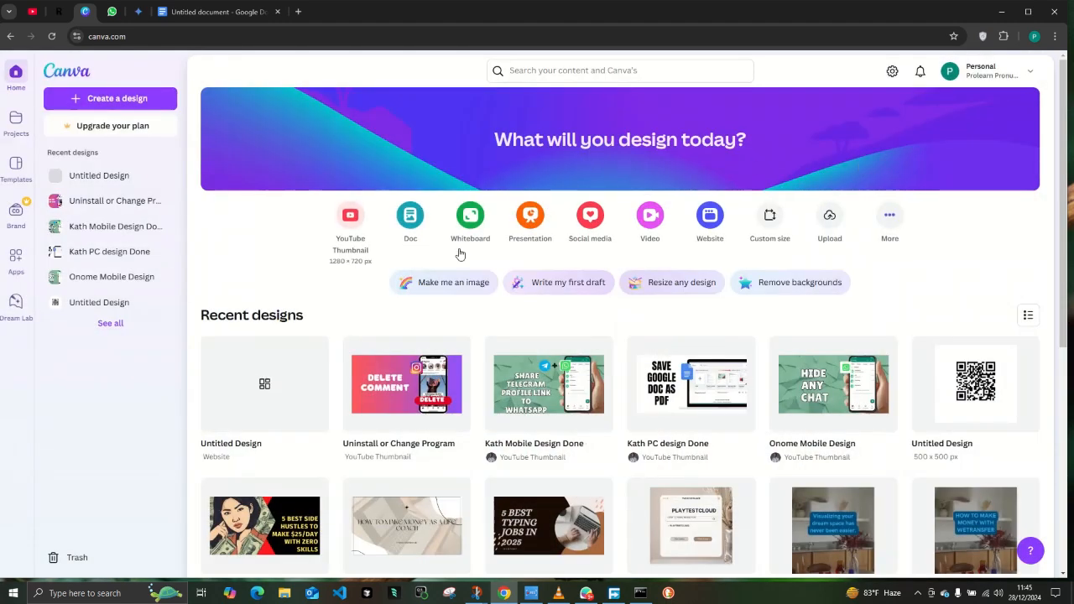
{"action": "left_click", "coordinate": [709, 218]}
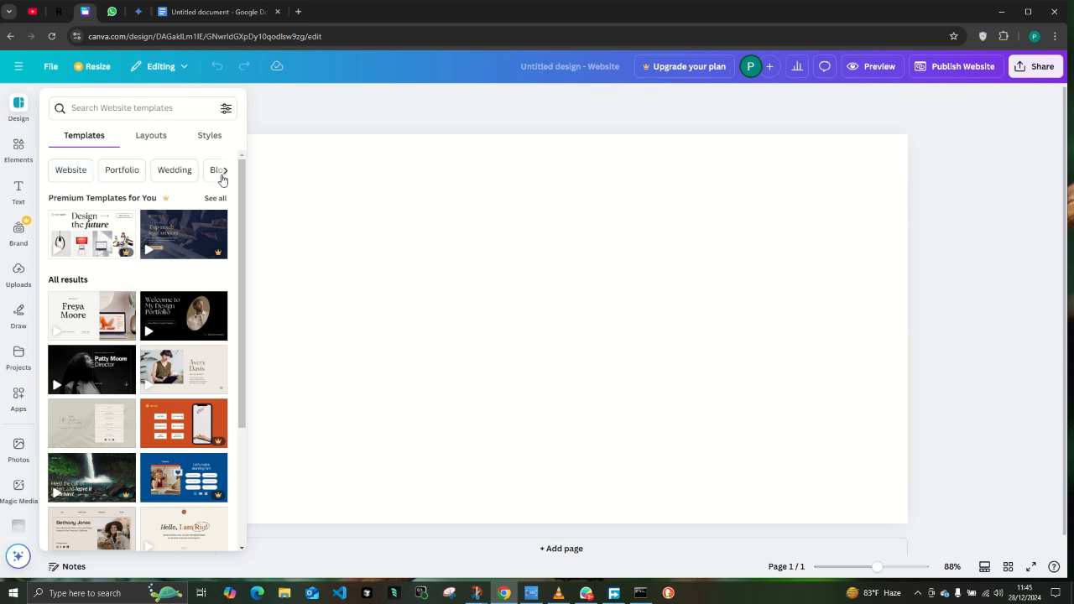
Step: Browse the available website template categories through to the end of the list
{"action": "left_click", "coordinate": [225, 170]}
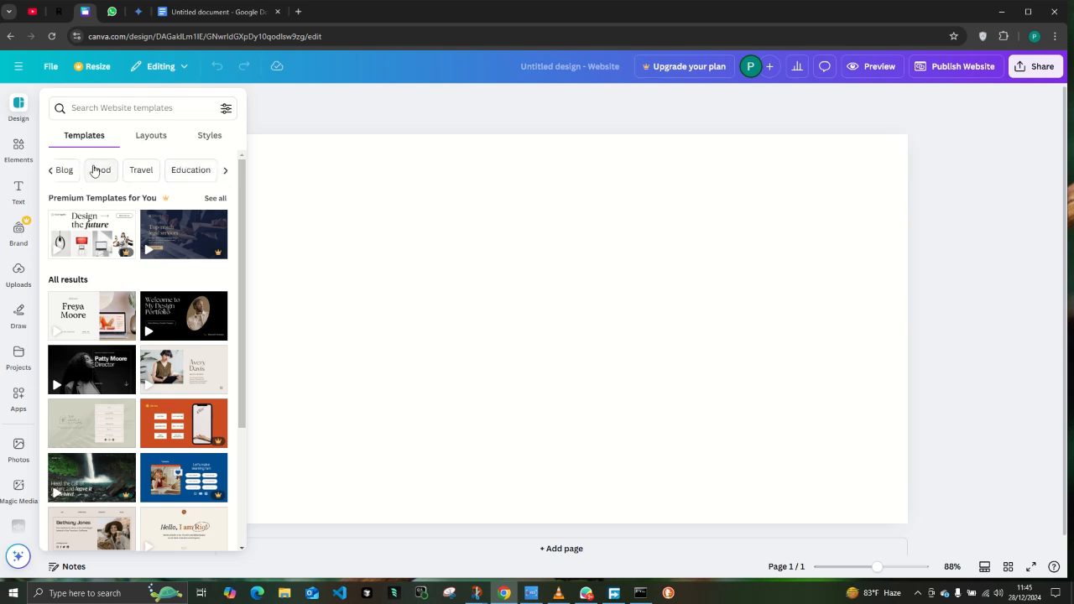
{"action": "left_click", "coordinate": [225, 171]}
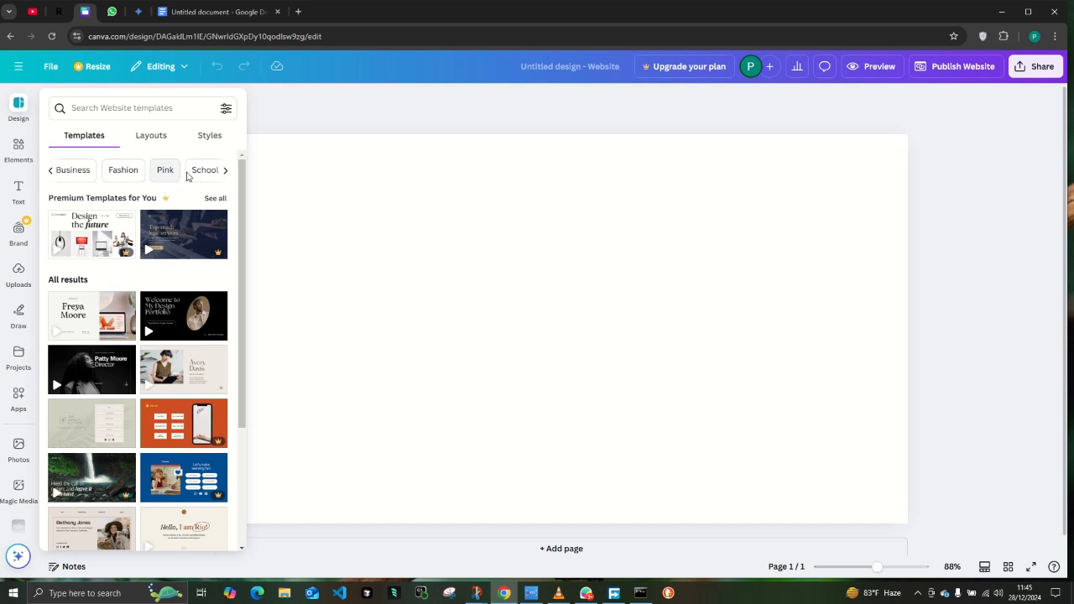
{"action": "left_click", "coordinate": [225, 171]}
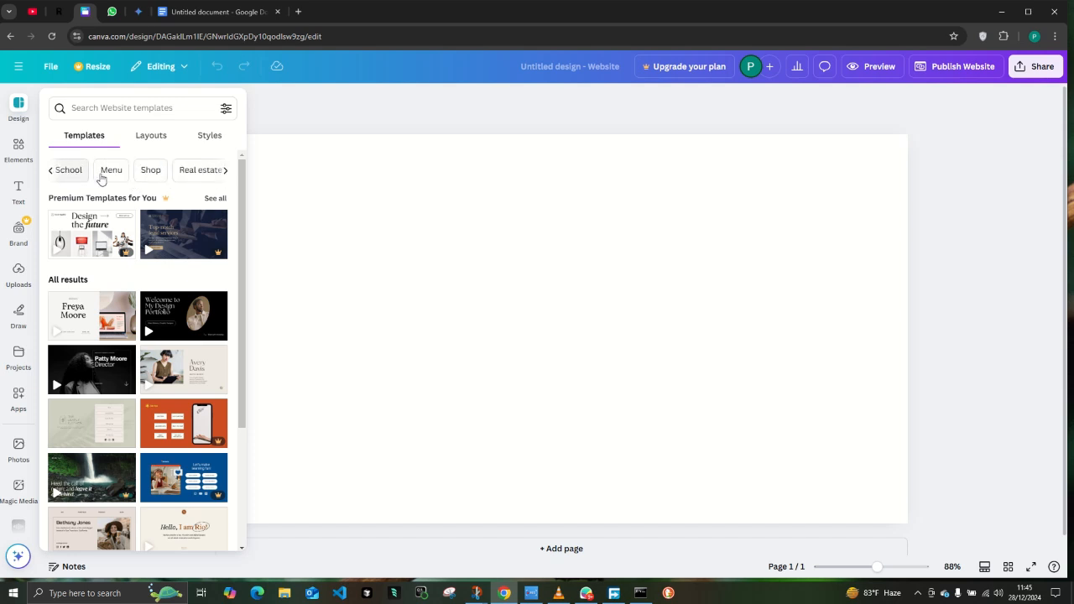
{"action": "left_click", "coordinate": [224, 172]}
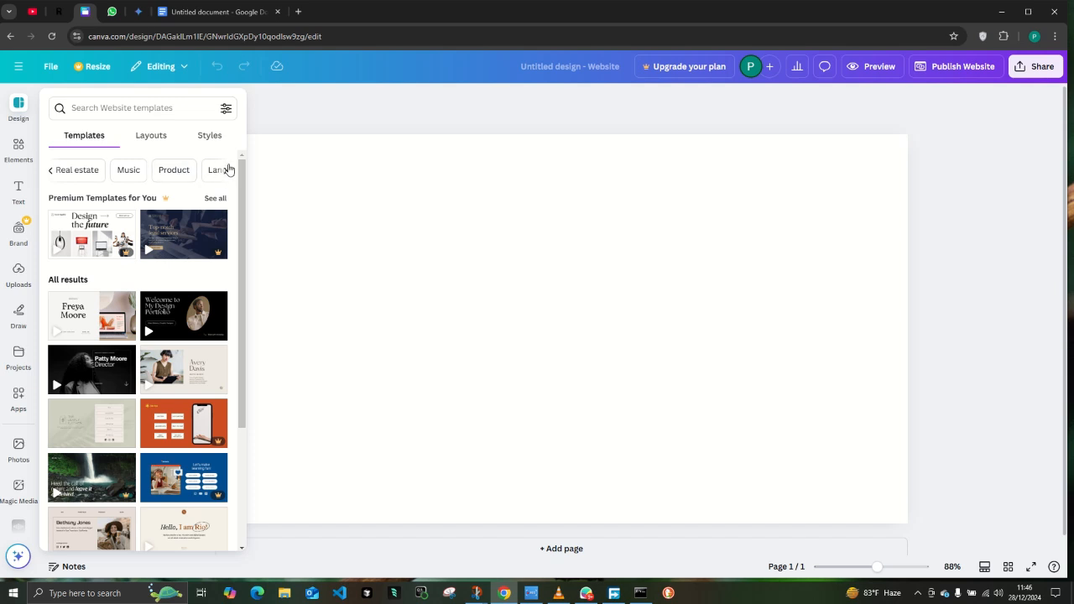
{"action": "left_click", "coordinate": [226, 172]}
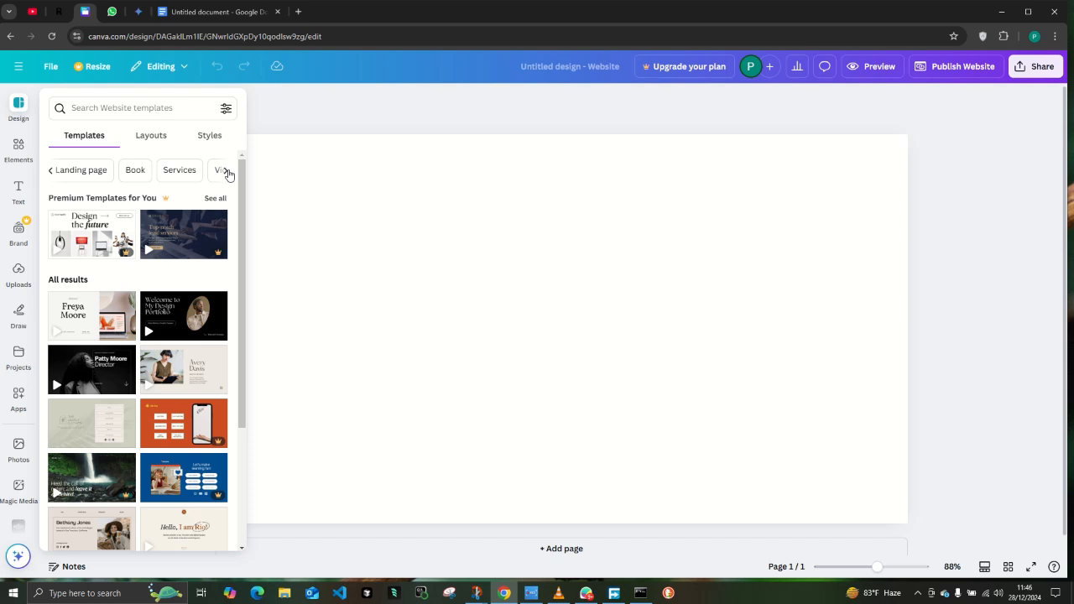
{"action": "left_click", "coordinate": [225, 172]}
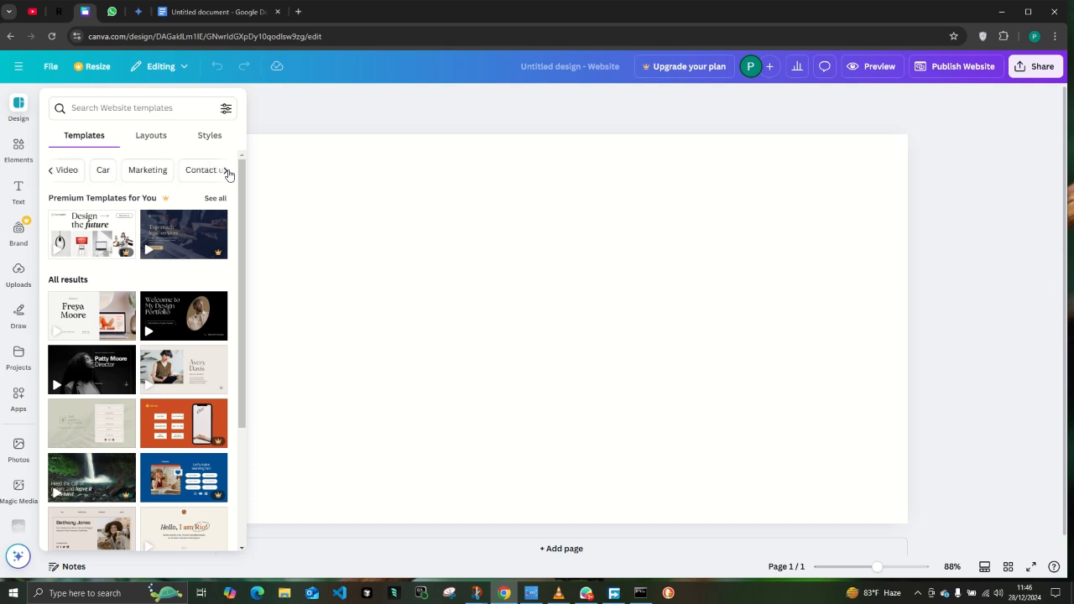
{"action": "left_click", "coordinate": [226, 172]}
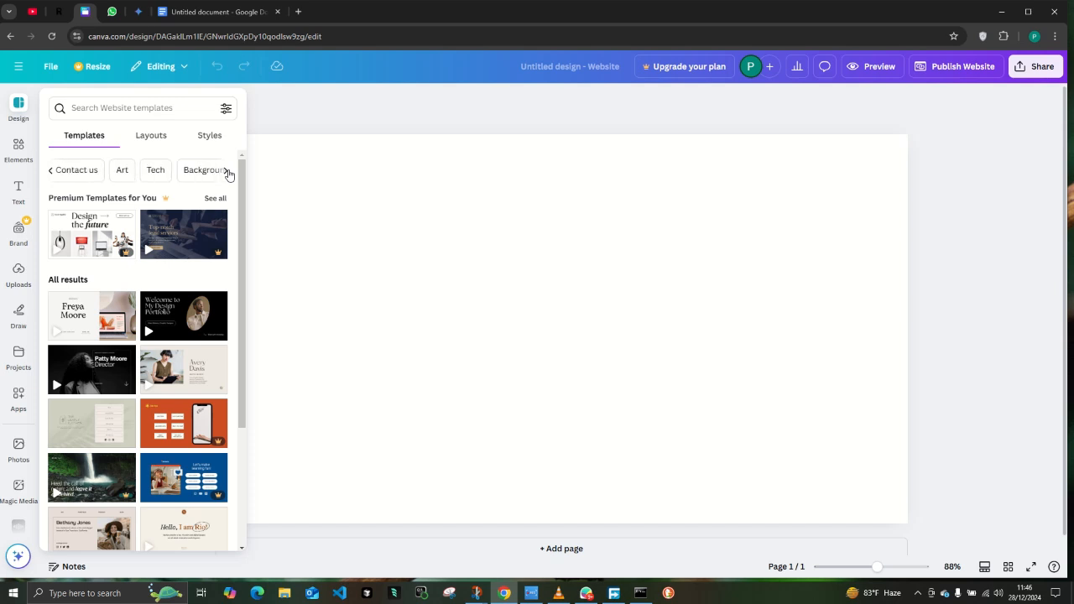
{"action": "left_click", "coordinate": [227, 172]}
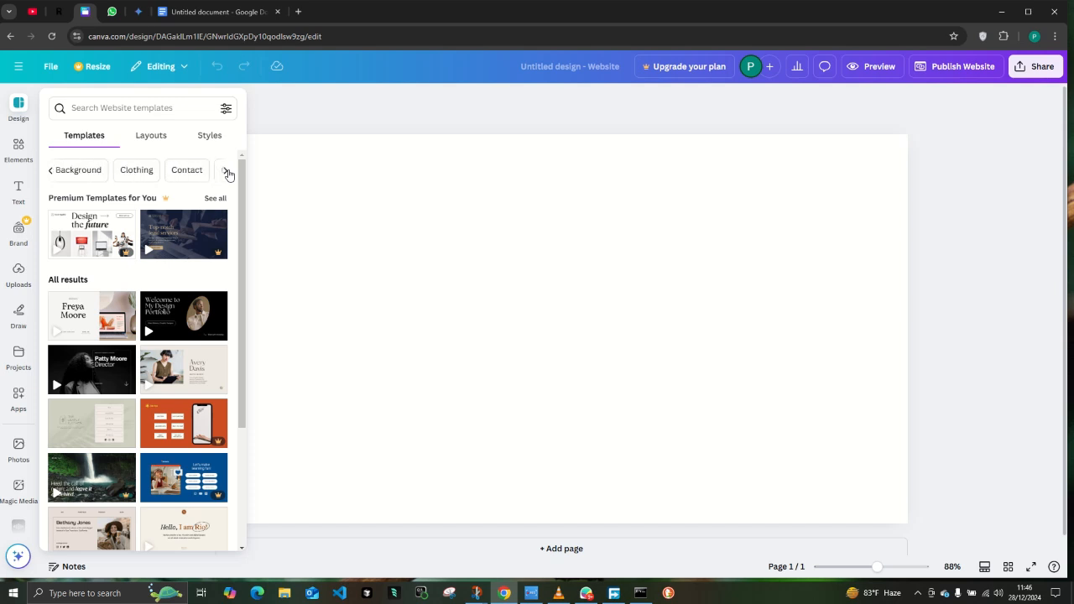
{"action": "left_click", "coordinate": [226, 172]}
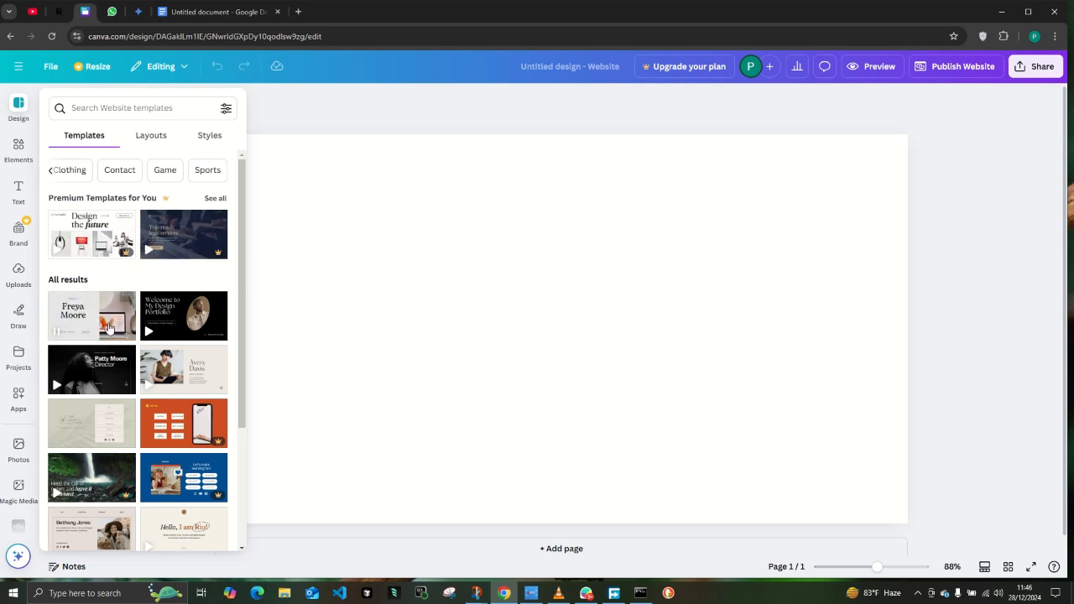
Step: Preview the pages of the Brand Designer Portfolio Website template in beige, black and bronze, and return to the template list
{"action": "scroll", "coordinate": [105, 323], "scroll_direction": "down", "scroll_amount": 2}
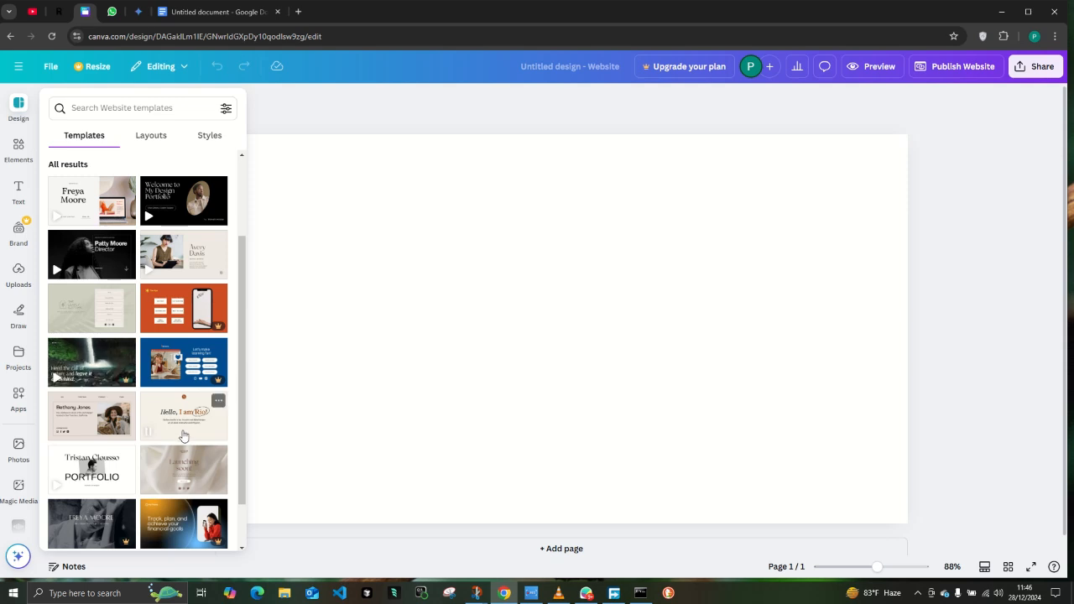
{"action": "scroll", "coordinate": [182, 412], "scroll_direction": "down", "scroll_amount": 1}
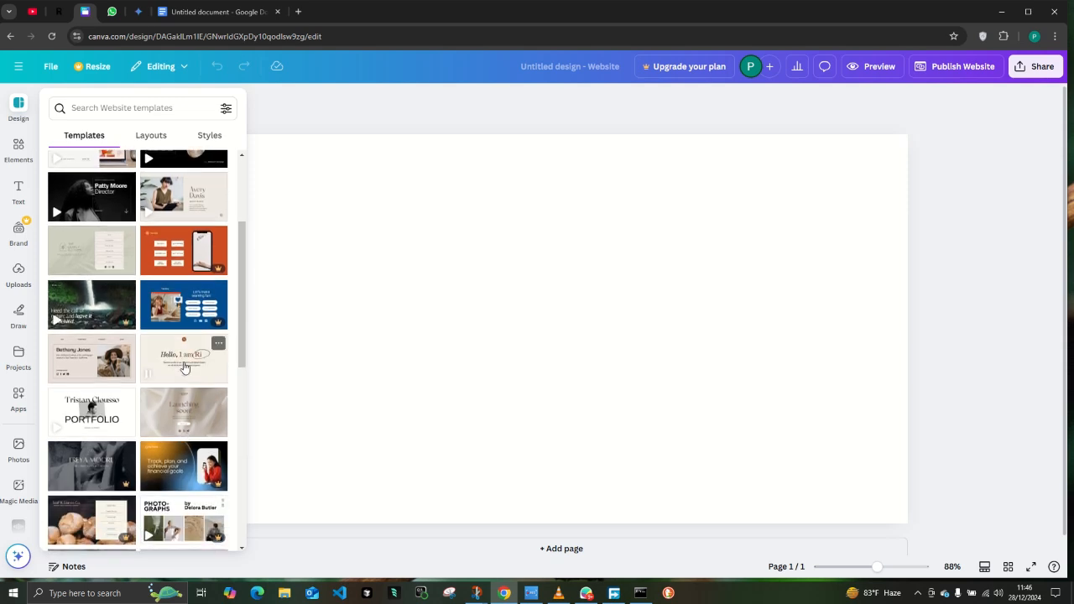
{"action": "left_click", "coordinate": [185, 367]}
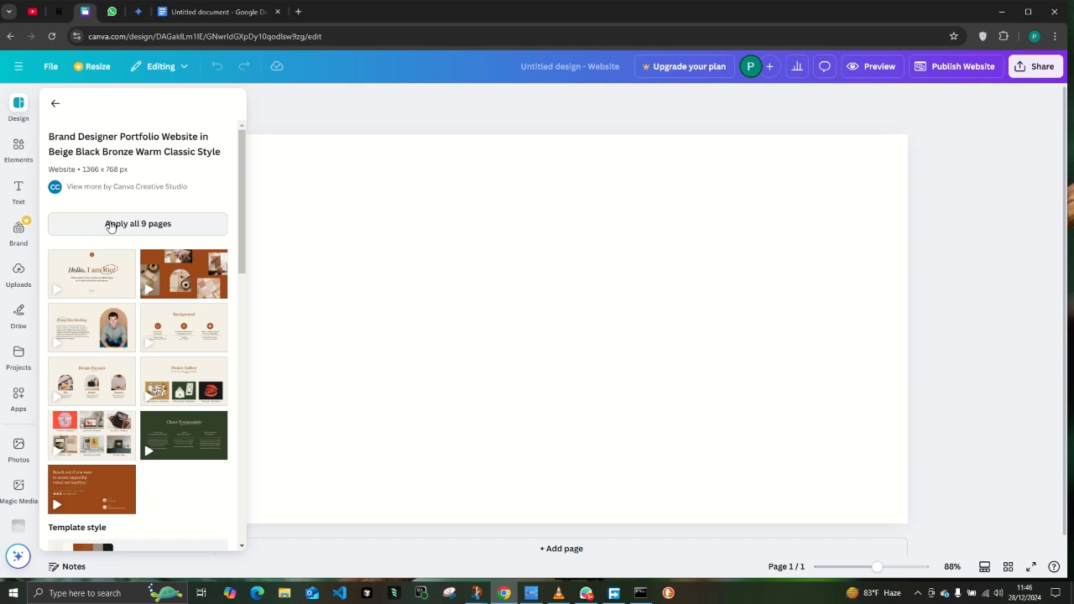
{"action": "left_click", "coordinate": [55, 102]}
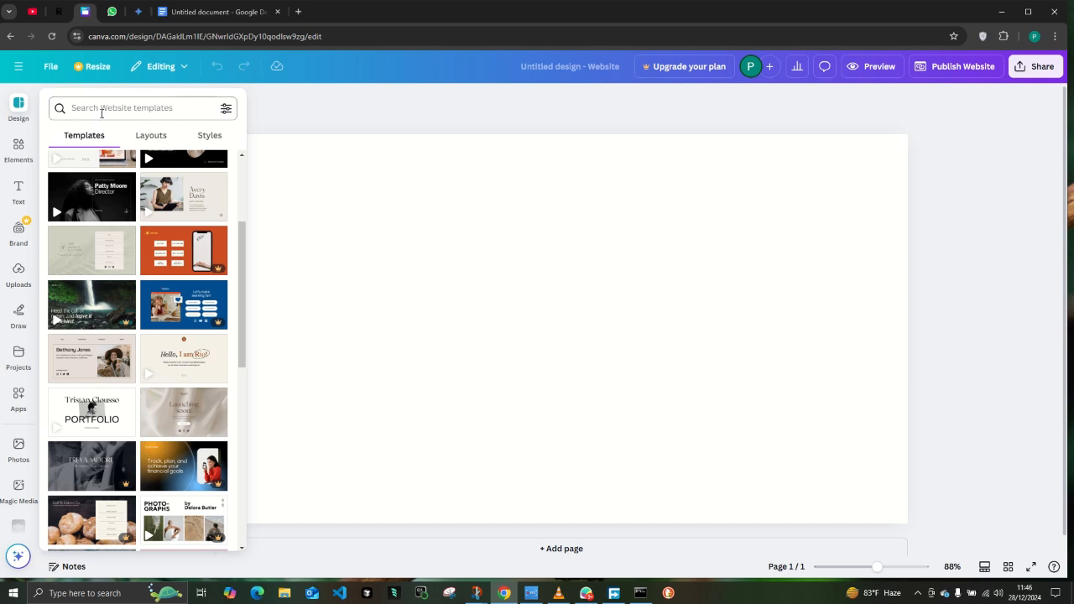
Step: Search the website templates for Business Websites and look through the results
{"action": "left_click", "coordinate": [102, 113]}
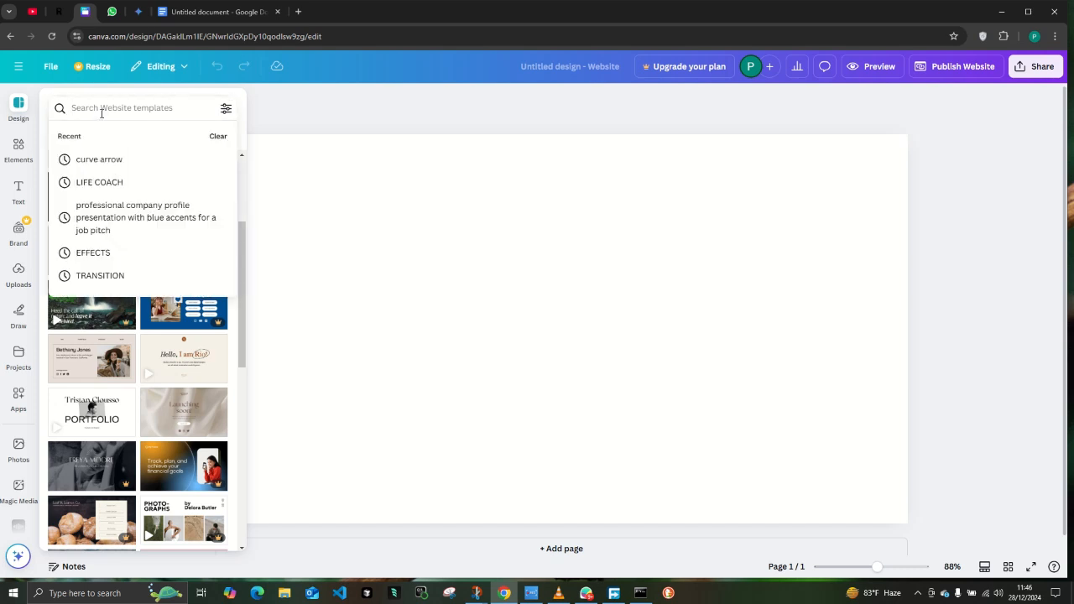
{"action": "type", "text": "BUSI"}
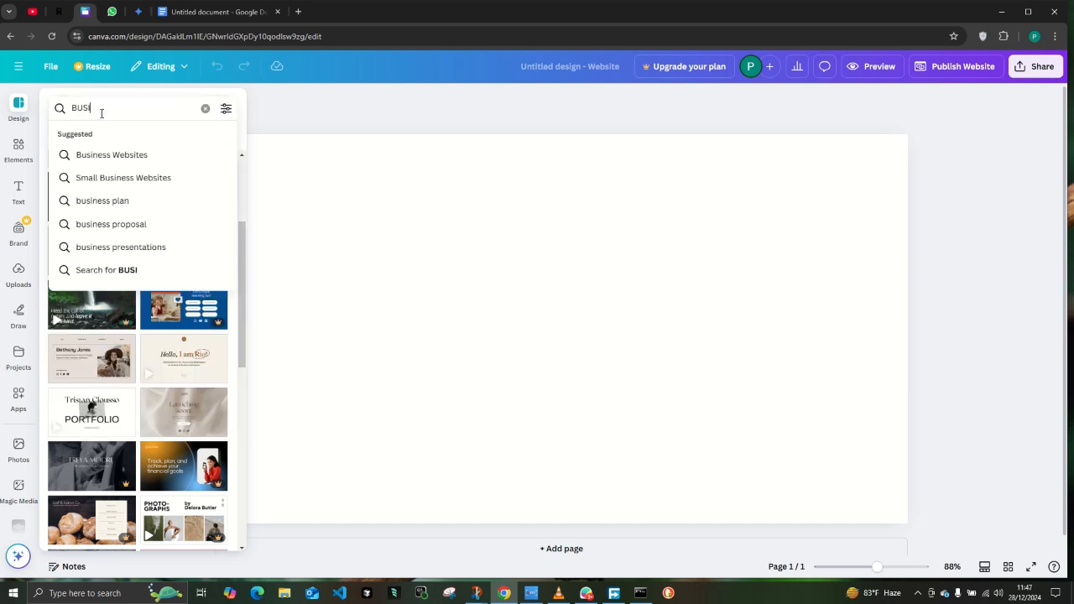
{"action": "type", "text": "N"}
{"action": "left_click", "coordinate": [115, 158]}
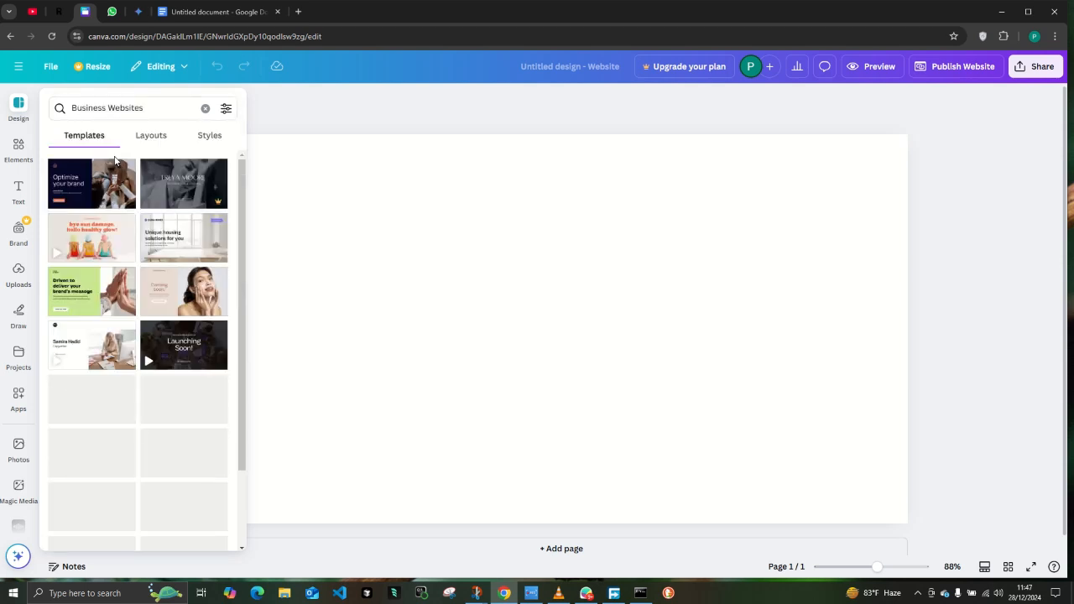
{"action": "scroll", "coordinate": [118, 388], "scroll_direction": "down", "scroll_amount": 2}
{"action": "scroll", "coordinate": [118, 388], "scroll_direction": "up", "scroll_amount": 1}
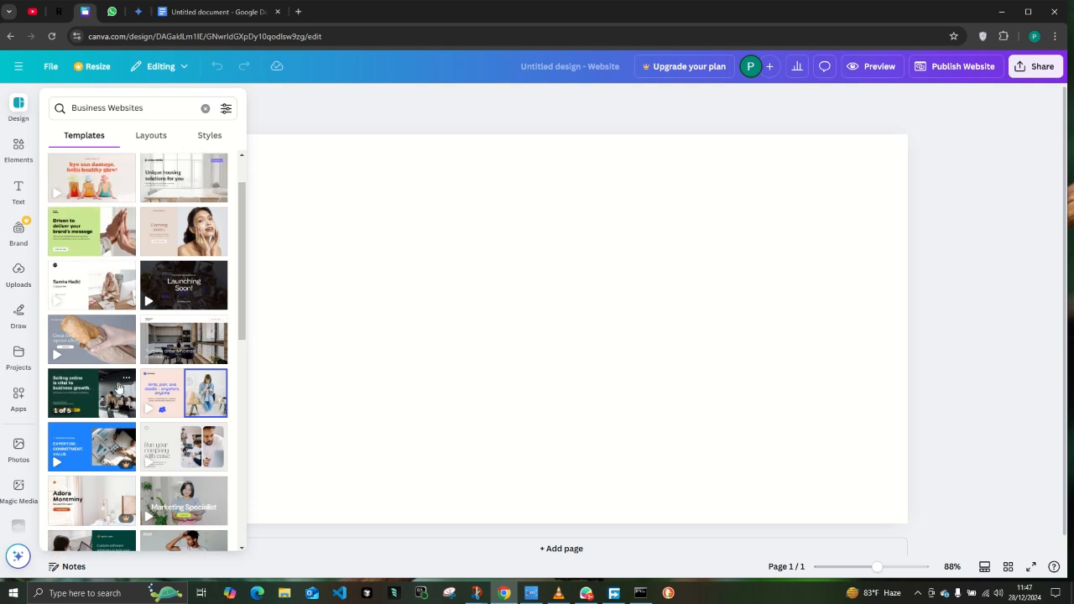
{"action": "scroll", "coordinate": [118, 387], "scroll_direction": "up", "scroll_amount": 1}
Step: Try to replace the template search with Portfolio Websites
{"action": "left_click", "coordinate": [141, 108]}
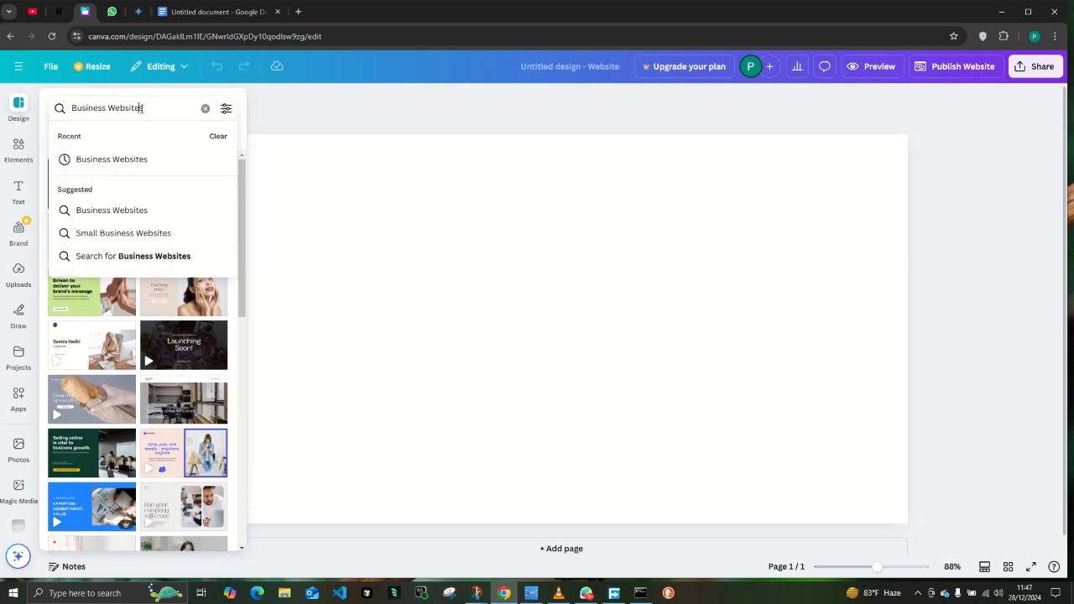
{"action": "type", "text": "PORT"}
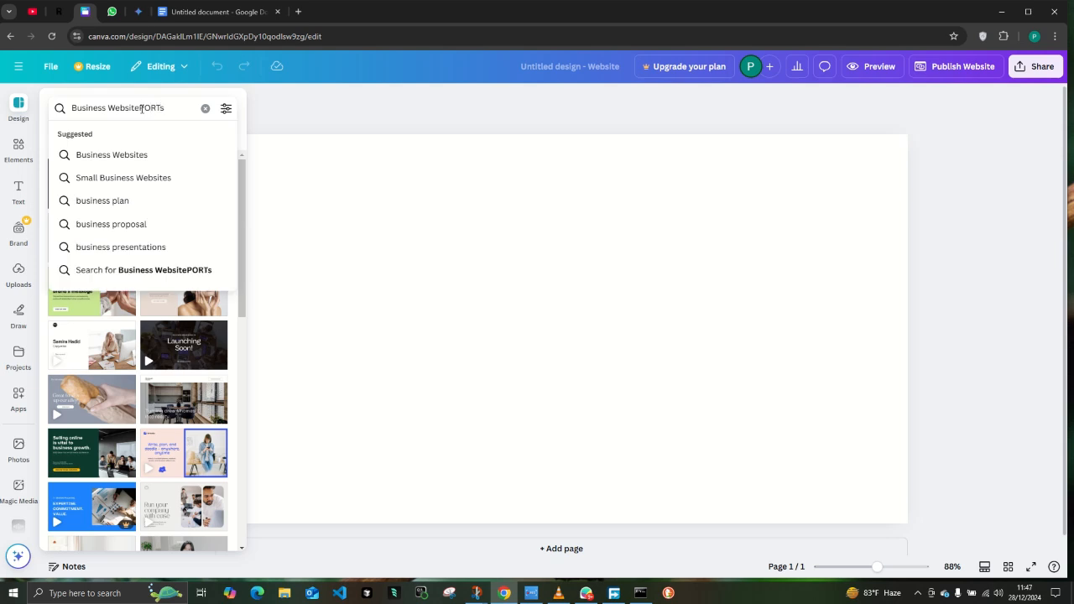
{"action": "key", "text": "BackSpace"}
{"action": "key", "text": "BackSpace"}
{"action": "key", "text": "BackSpace"}
{"action": "key", "text": "BackSpace"}
{"action": "key", "text": "BackSpace"}
{"action": "key", "text": "BackSpace"}
{"action": "key", "text": "BackSpace"}
{"action": "key", "text": "BackSpace"}
{"action": "key", "text": "BackSpace"}
{"action": "key", "text": "BackSpace"}
{"action": "key", "text": "BackSpace"}
{"action": "key", "text": "BackSpace"}
{"action": "key", "text": "BackSpace"}
{"action": "key", "text": "BackSpace"}
{"action": "key", "text": "BackSpace"}
{"action": "key", "text": "BackSpace"}
{"action": "key", "text": "BackSpace"}
{"action": "key", "text": "BackSpace"}
{"action": "key", "text": "BackSpace"}
{"action": "key", "text": "BackSpace"}
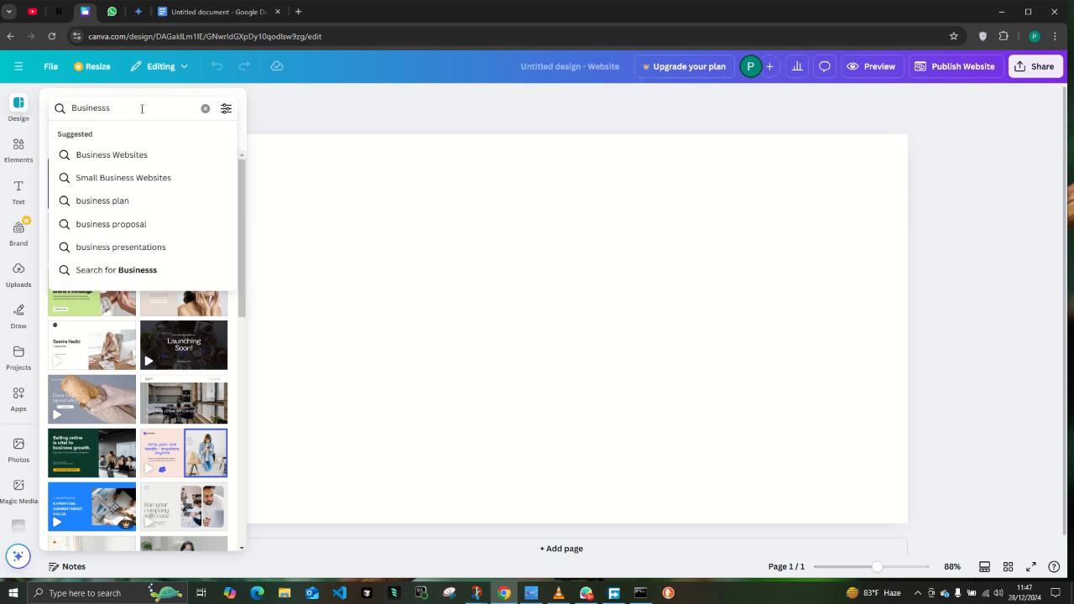
{"action": "type", "text": "sPORTF"}
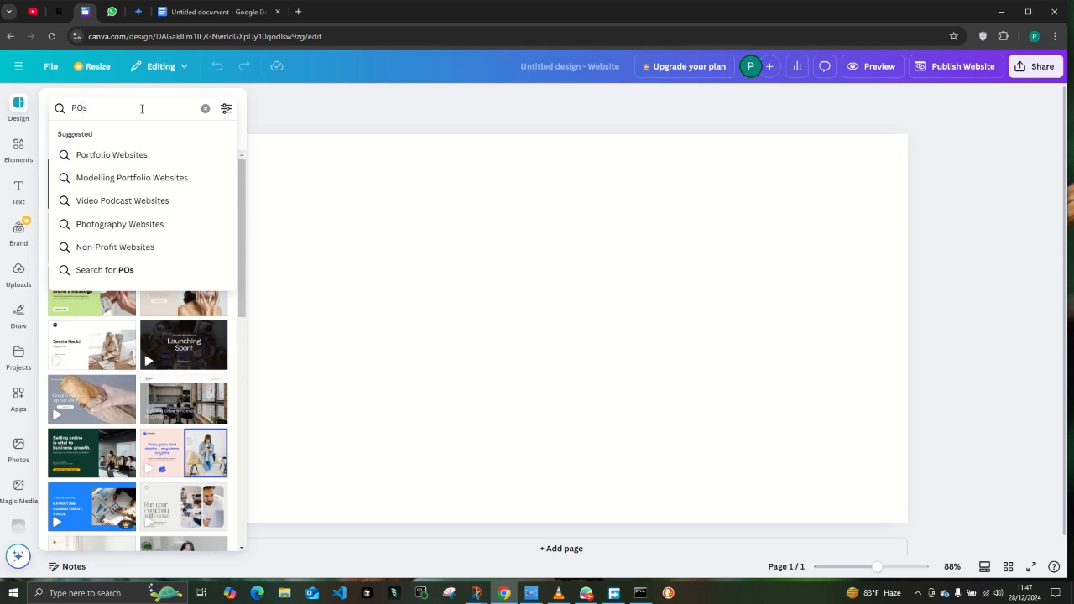
{"action": "type", "text": "OLIO"}
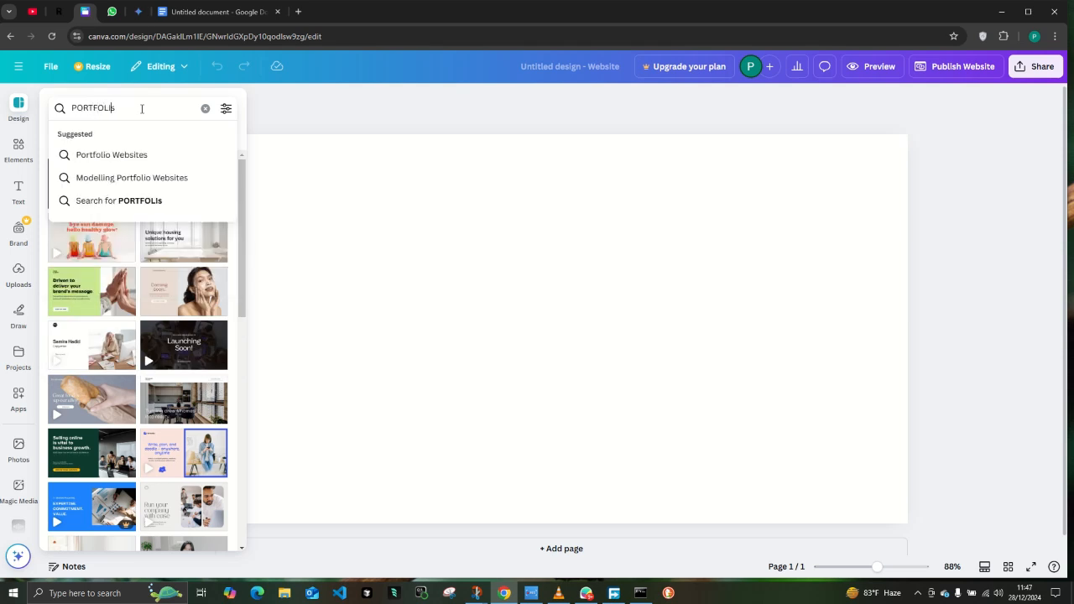
{"action": "left_click", "coordinate": [146, 156]}
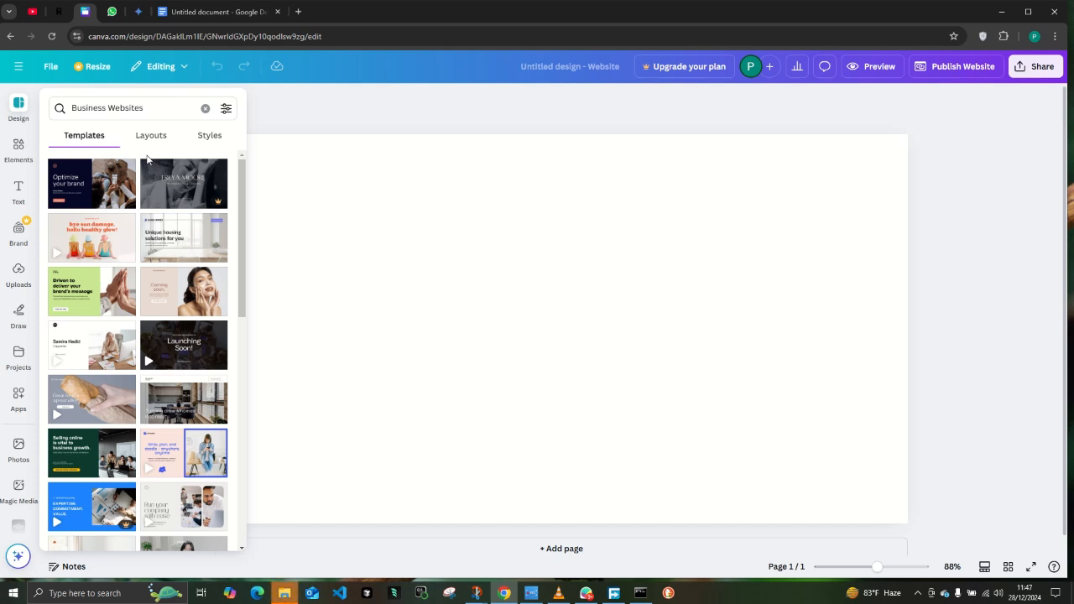
Step: Close the File Explorer windows covering the website design
{"action": "left_click", "coordinate": [151, 107]}
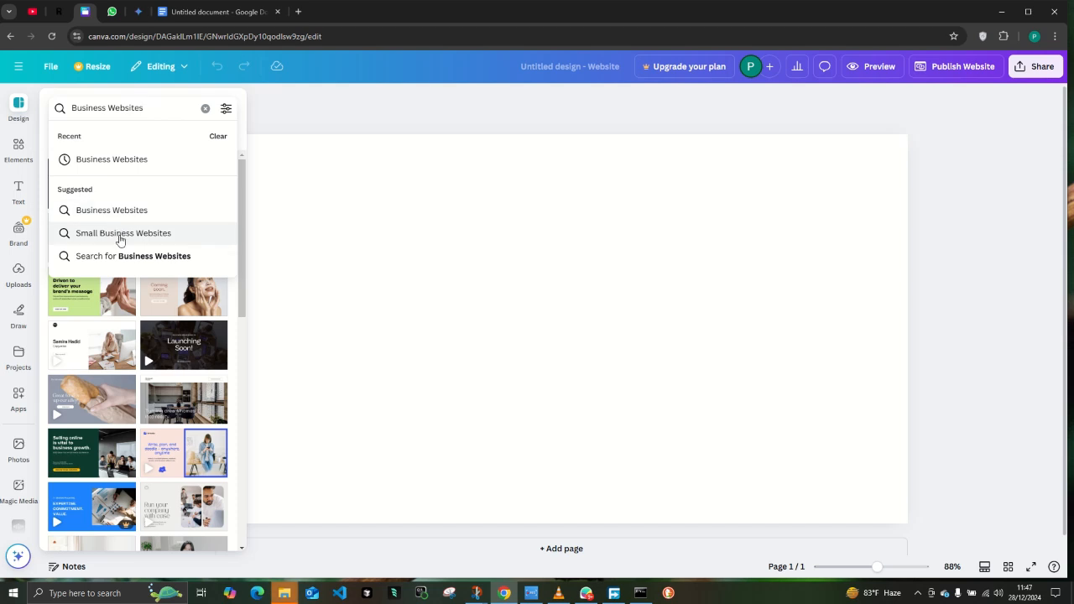
{"action": "key", "text": "Return"}
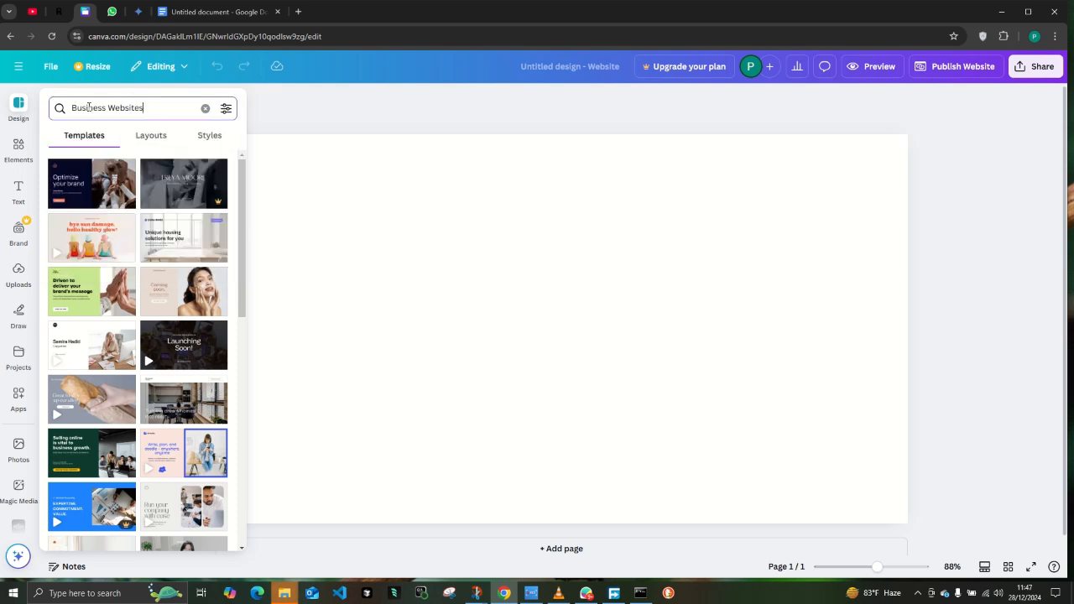
{"action": "left_click", "coordinate": [110, 107]}
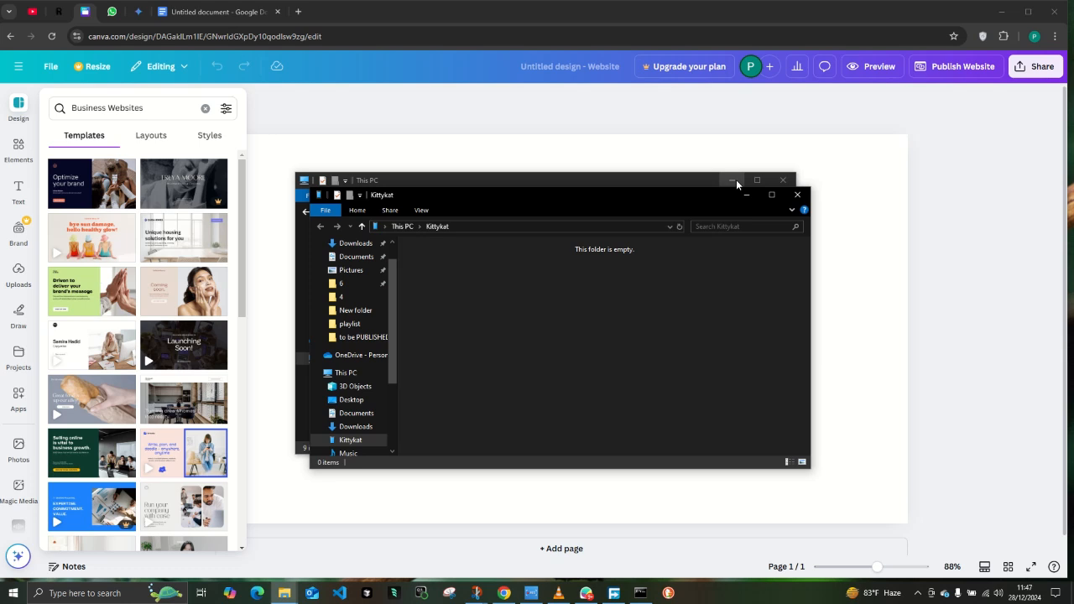
{"action": "left_click", "coordinate": [781, 181]}
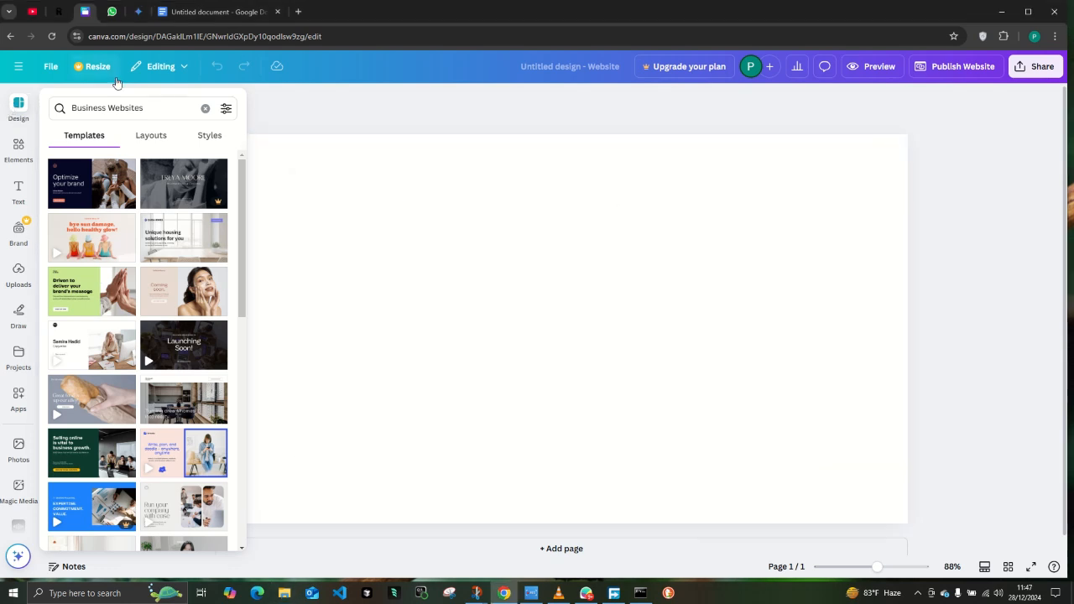
Step: Search the website templates for Modelling Portfolio Websites in place of Business Websites
{"action": "left_click", "coordinate": [104, 108]}
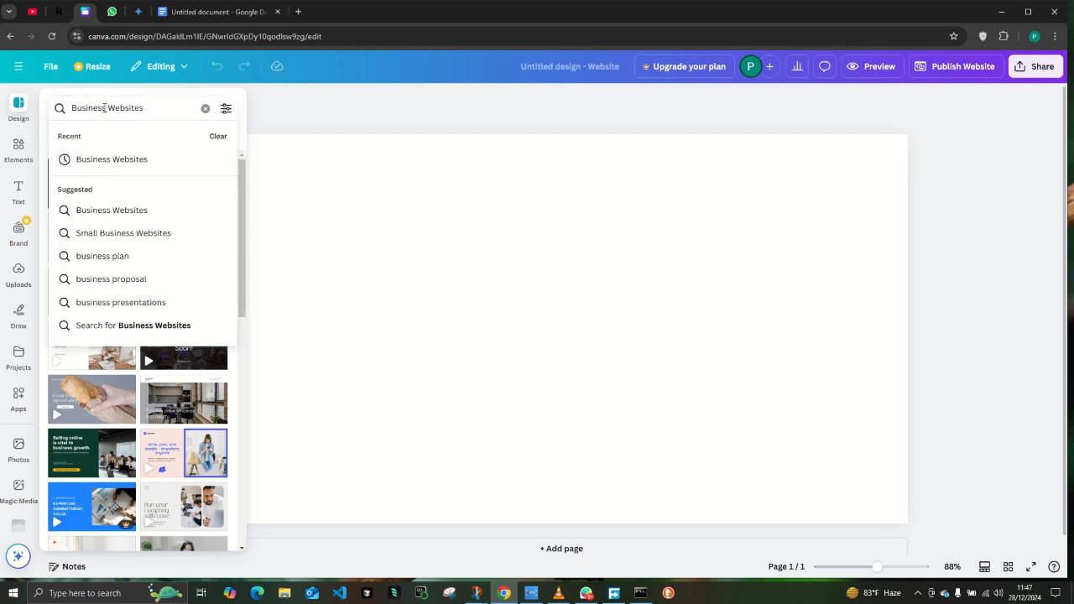
{"action": "key", "text": "BackSpace"}
{"action": "key", "text": "BackSpace"}
{"action": "key", "text": "BackSpace"}
{"action": "key", "text": "BackSpace"}
{"action": "key", "text": "BackSpace"}
{"action": "key", "text": "BackSpace"}
{"action": "key", "text": "BackSpace"}
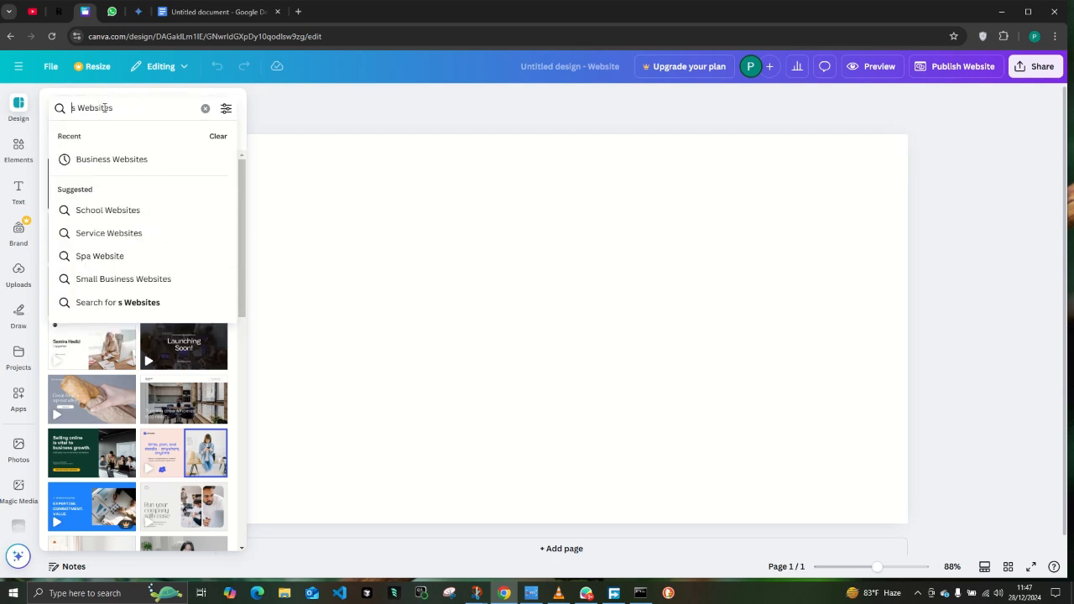
{"action": "key", "text": "BackSpace"}
{"action": "type", "text": "PORT"}
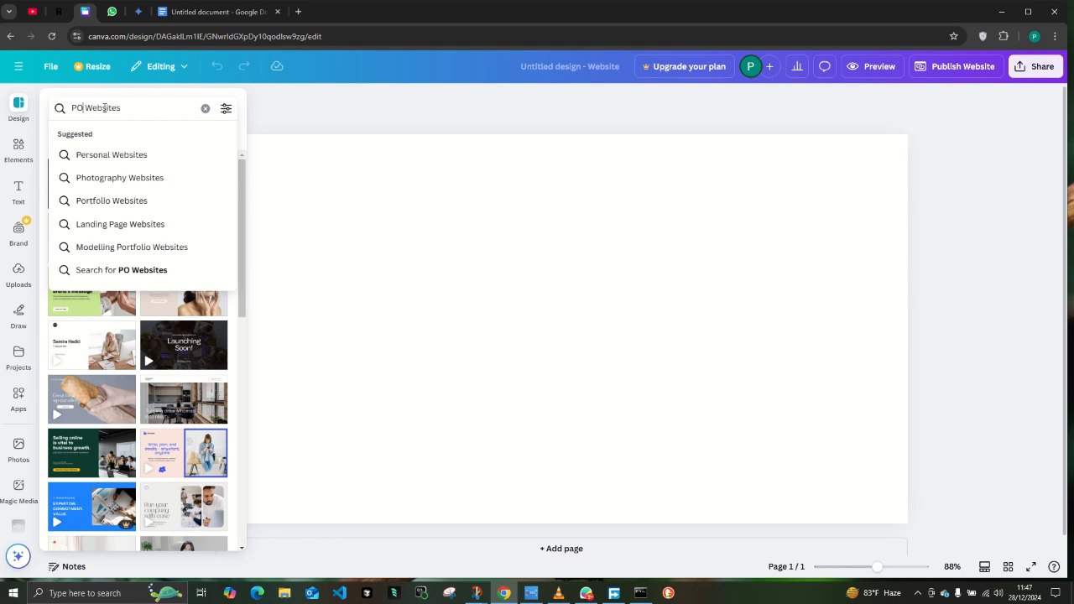
{"action": "type", "text": "F"}
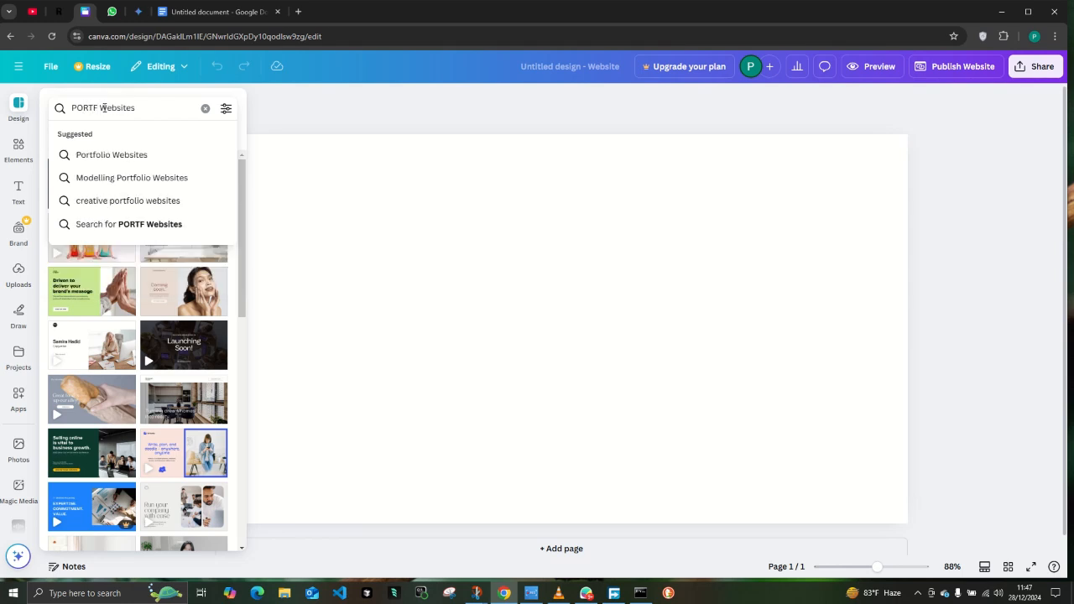
{"action": "left_click", "coordinate": [112, 179]}
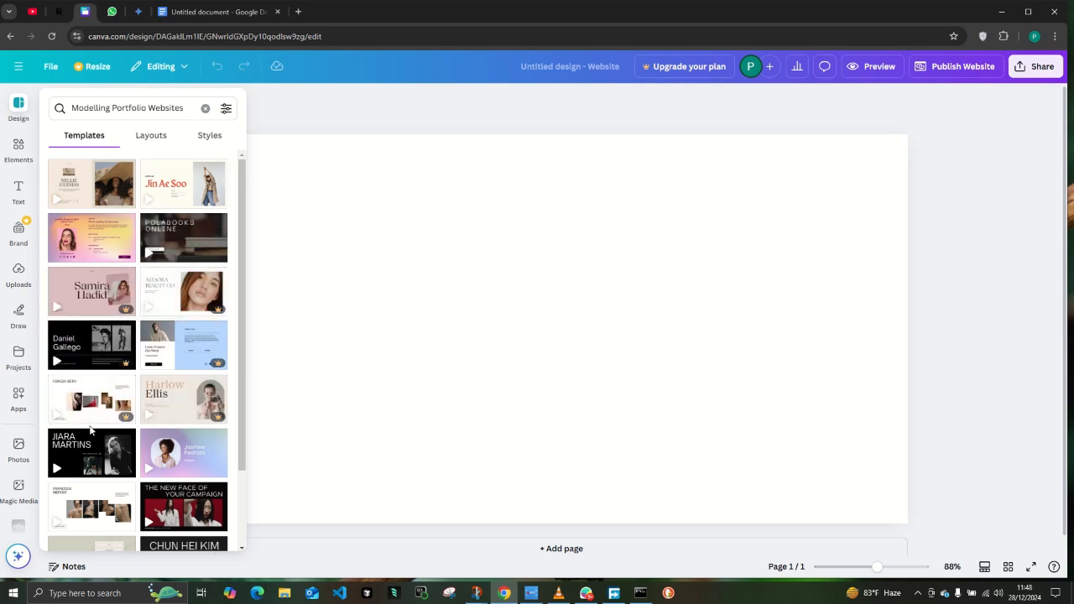
Step: Apply all 7 pages of the White and Yellow Photographic Fashion Portfolio and Resume Website template to the design
{"action": "scroll", "coordinate": [91, 431], "scroll_direction": "down", "scroll_amount": 1}
{"action": "scroll", "coordinate": [91, 430], "scroll_direction": "down", "scroll_amount": 1}
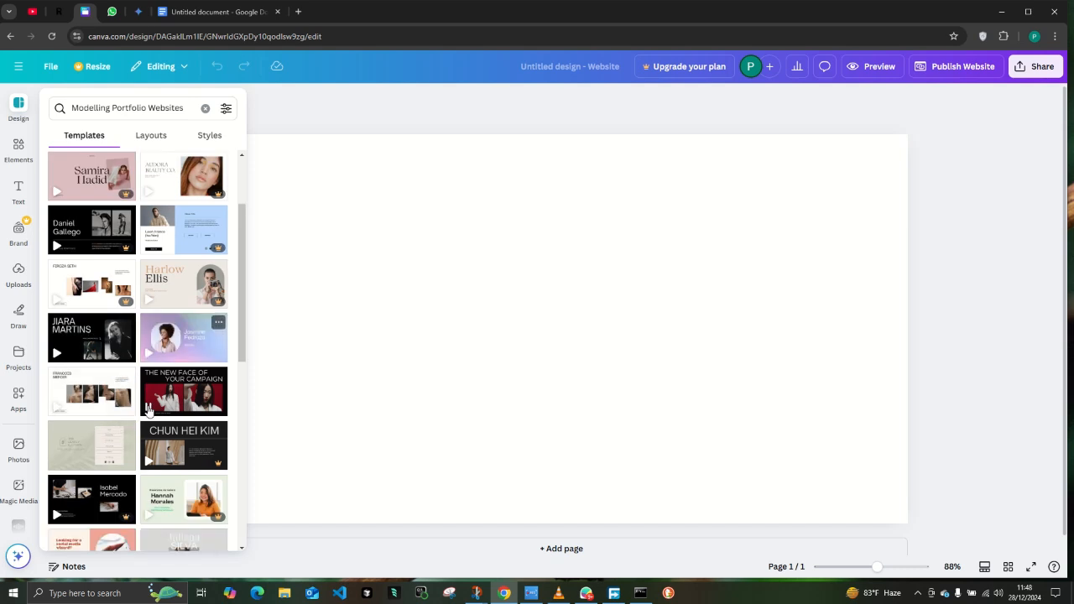
{"action": "scroll", "coordinate": [121, 447], "scroll_direction": "down", "scroll_amount": 3}
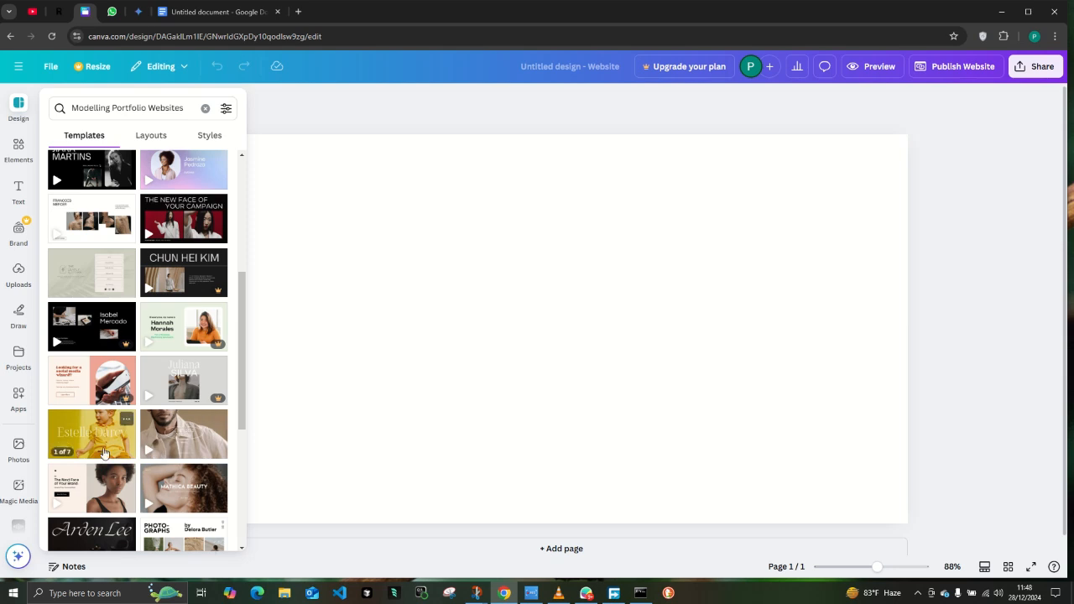
{"action": "left_click", "coordinate": [101, 451]}
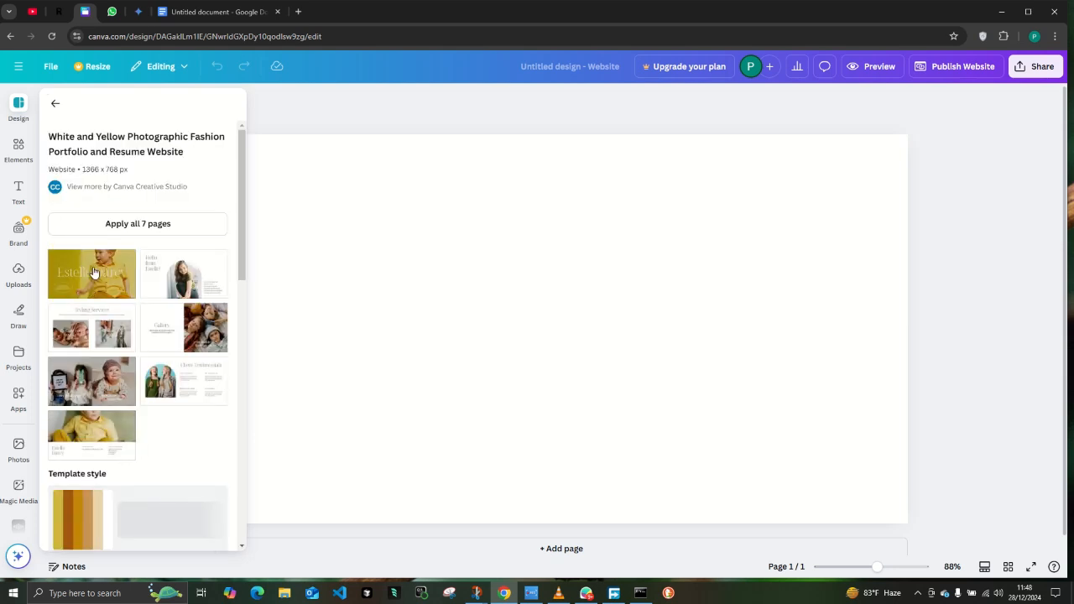
{"action": "left_click", "coordinate": [138, 229]}
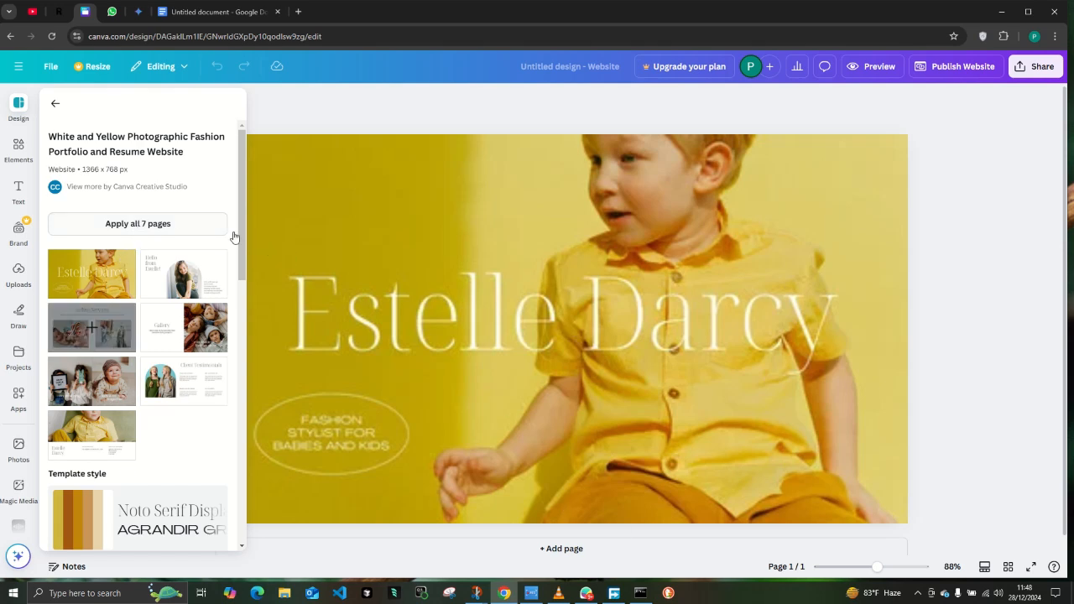
{"action": "left_click", "coordinate": [192, 225]}
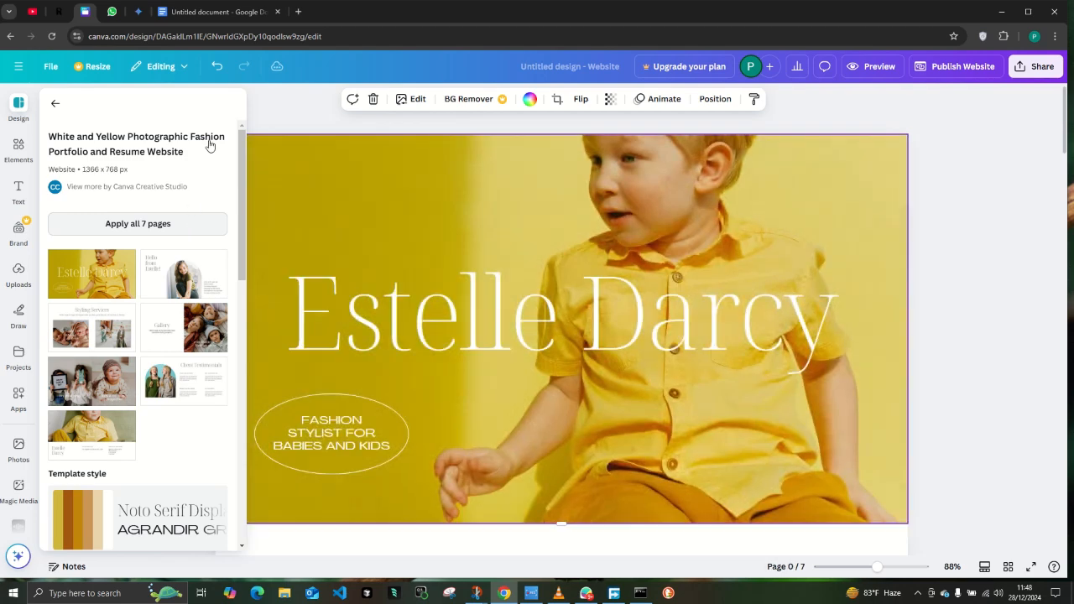
{"action": "left_click", "coordinate": [55, 102]}
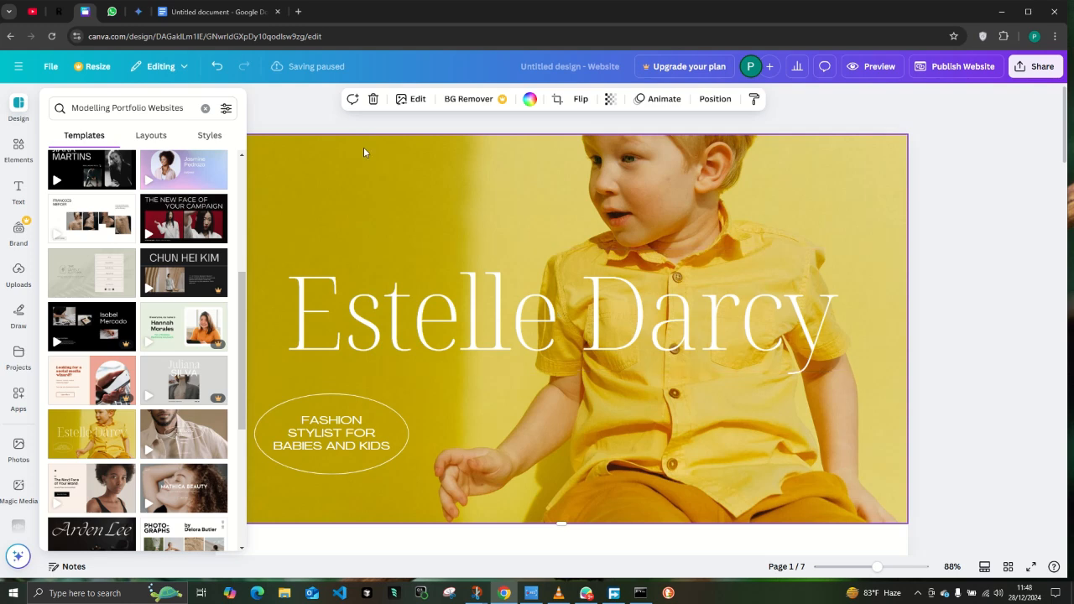
{"action": "left_click", "coordinate": [366, 171]}
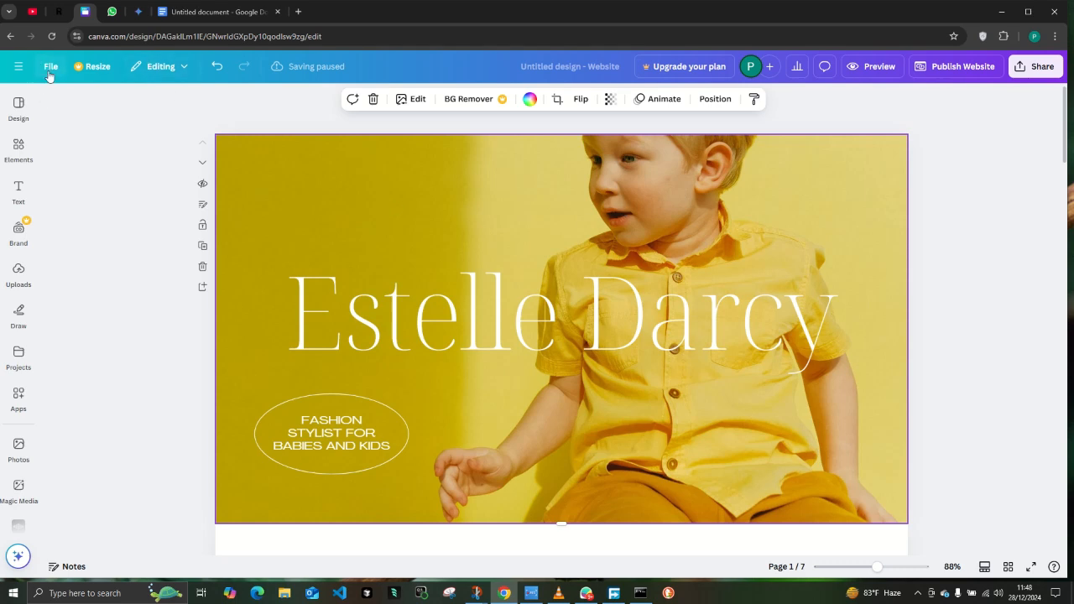
Step: Look over the template results and the uploaded images available for the design
{"action": "left_click", "coordinate": [19, 106]}
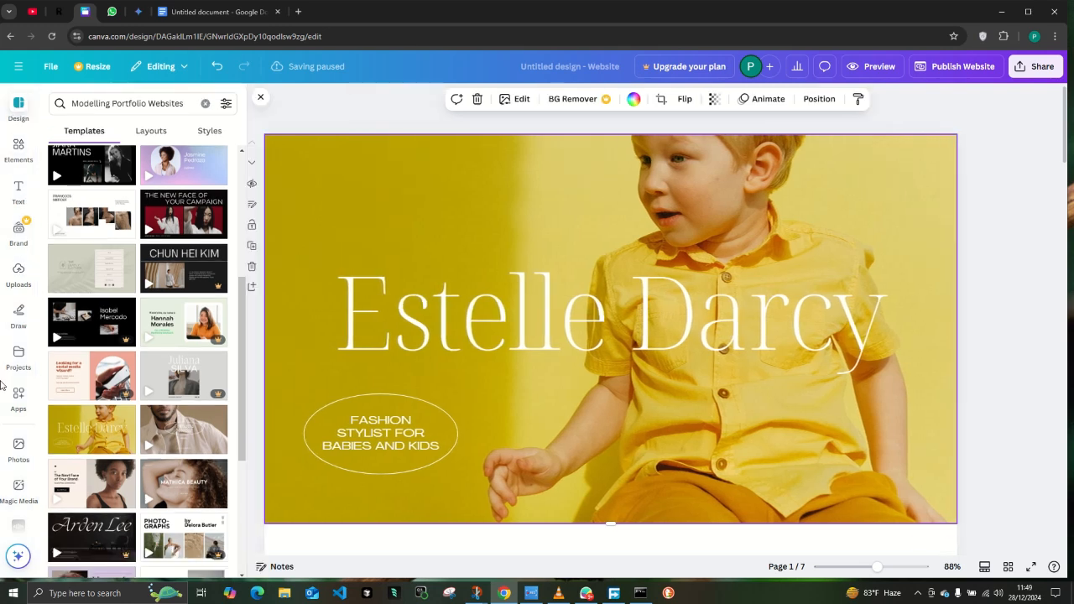
{"action": "left_click", "coordinate": [25, 284]}
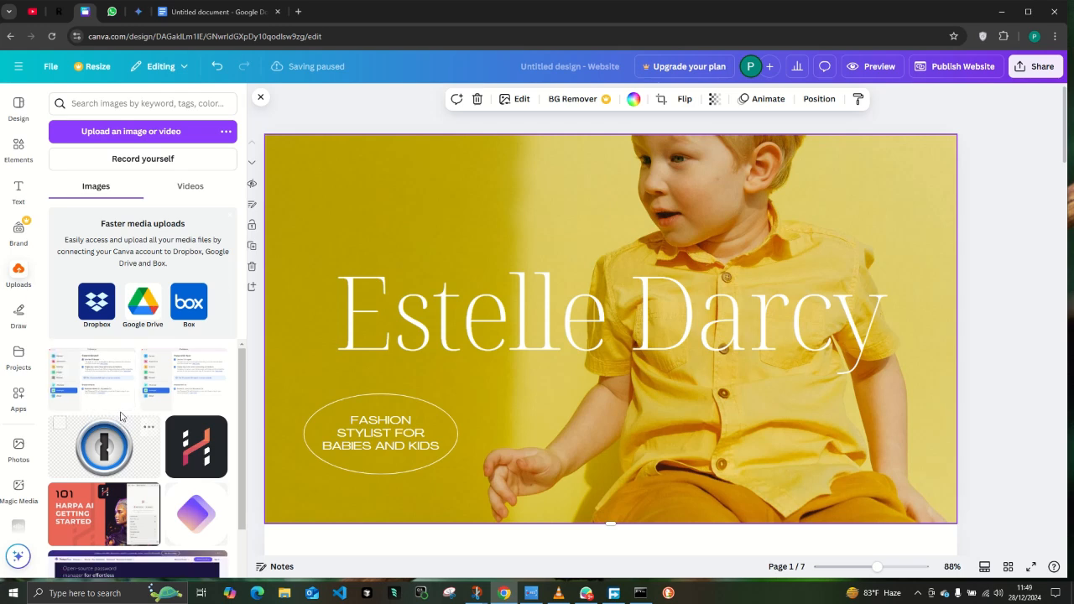
{"action": "left_click", "coordinate": [178, 104]}
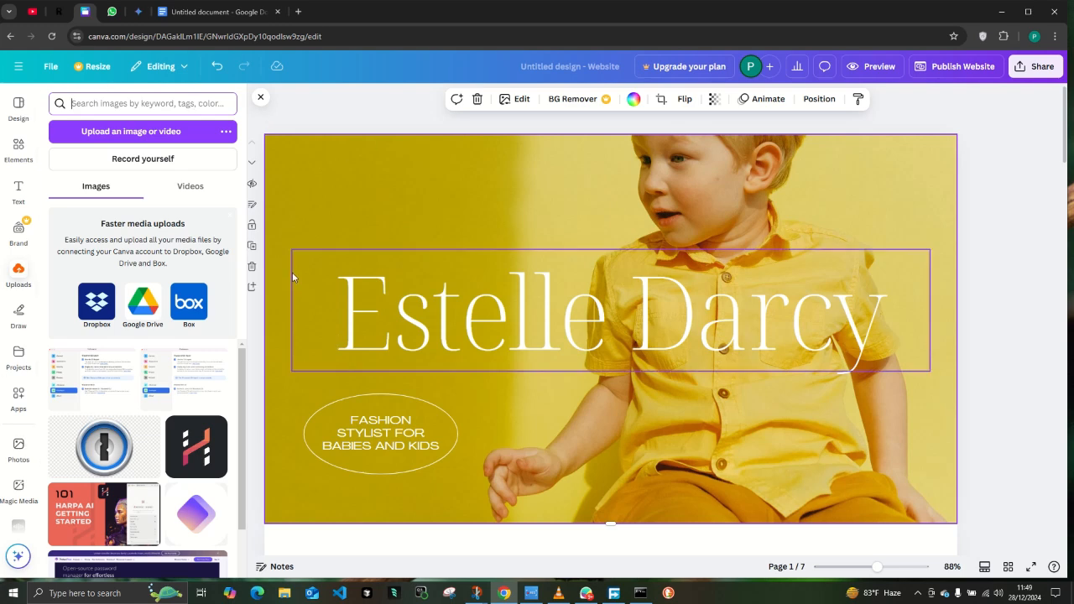
{"action": "left_click", "coordinate": [428, 200]}
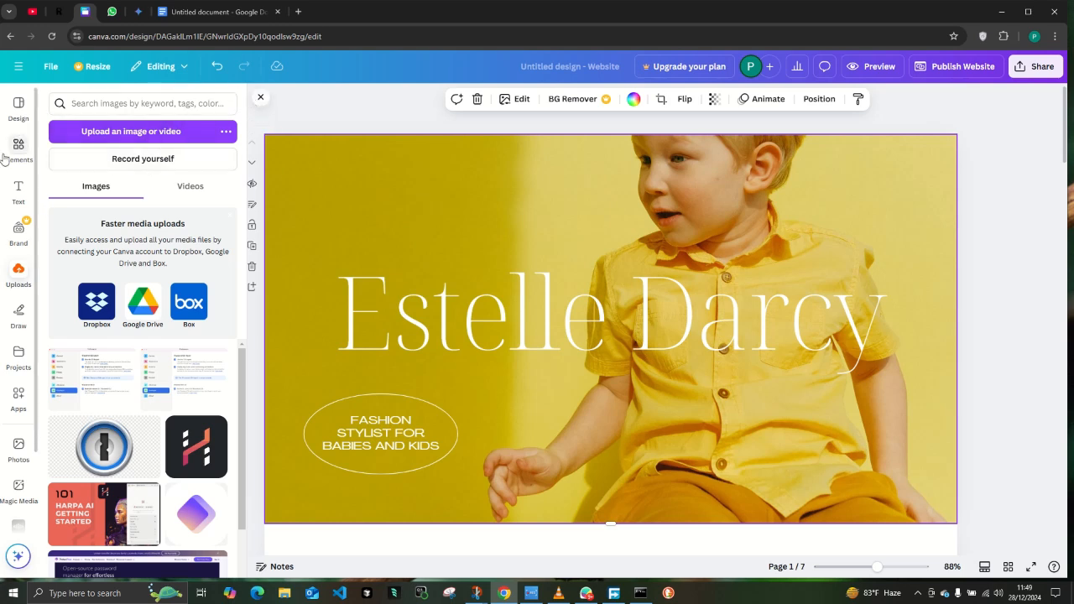
Step: Look through the default text styles, dynamic text, font combinations and text apps available for the website
{"action": "left_click", "coordinate": [24, 192]}
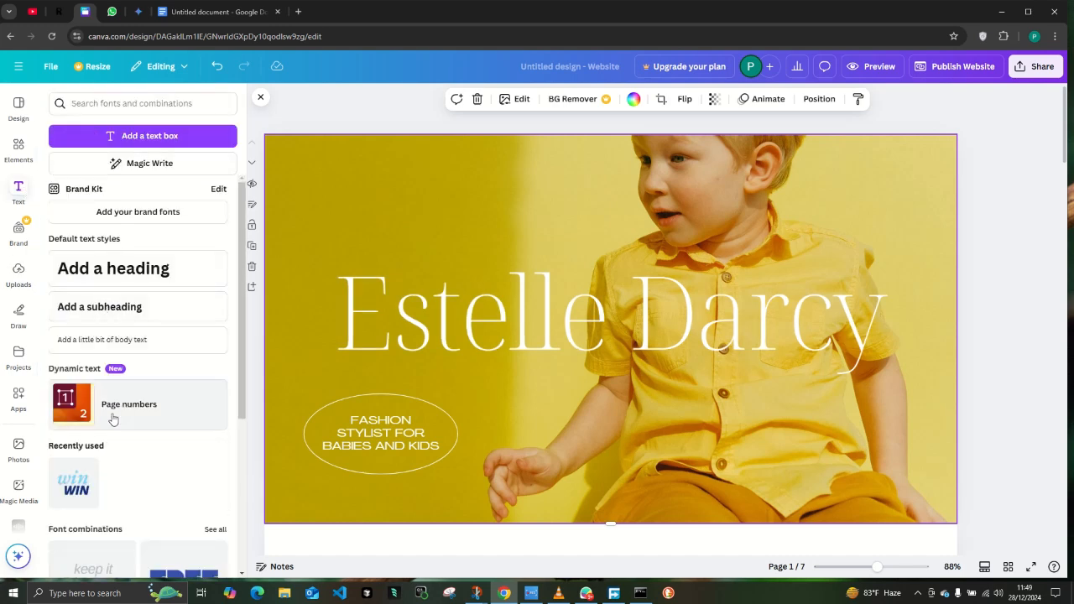
{"action": "scroll", "coordinate": [113, 419], "scroll_direction": "down", "scroll_amount": 3}
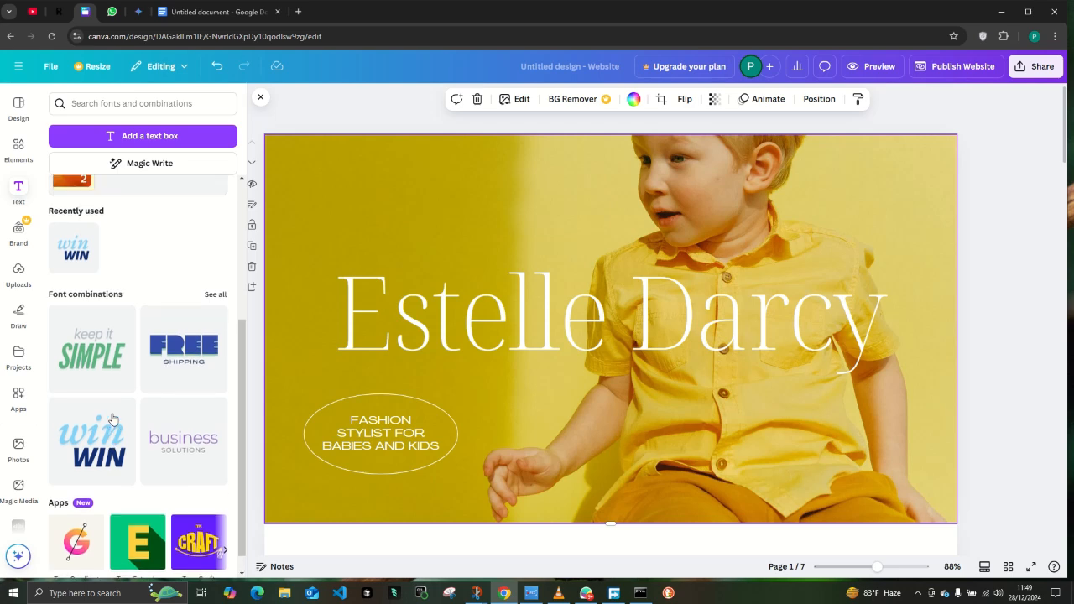
{"action": "scroll", "coordinate": [113, 419], "scroll_direction": "up", "scroll_amount": 3}
{"action": "scroll", "coordinate": [134, 453], "scroll_direction": "down", "scroll_amount": 1}
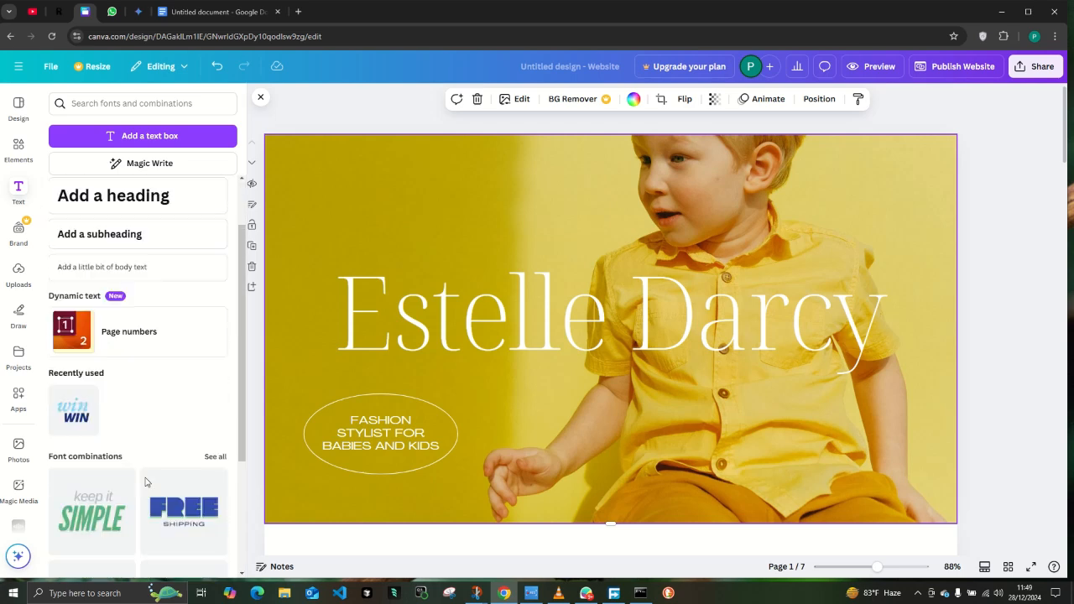
{"action": "scroll", "coordinate": [145, 482], "scroll_direction": "down", "scroll_amount": 1}
{"action": "scroll", "coordinate": [174, 291], "scroll_direction": "down", "scroll_amount": 1}
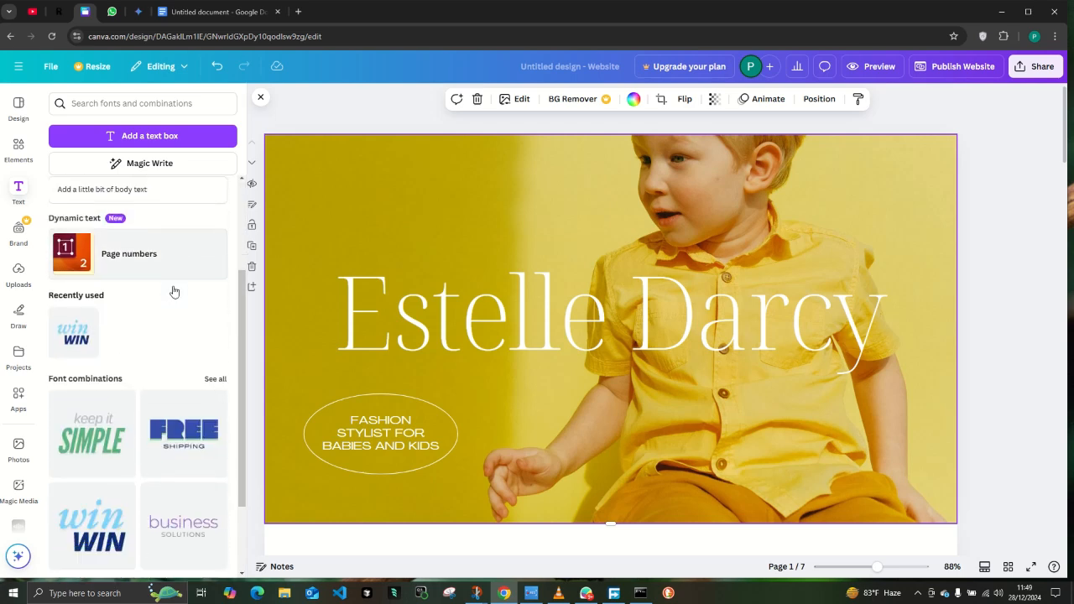
{"action": "scroll", "coordinate": [174, 291], "scroll_direction": "down", "scroll_amount": 2}
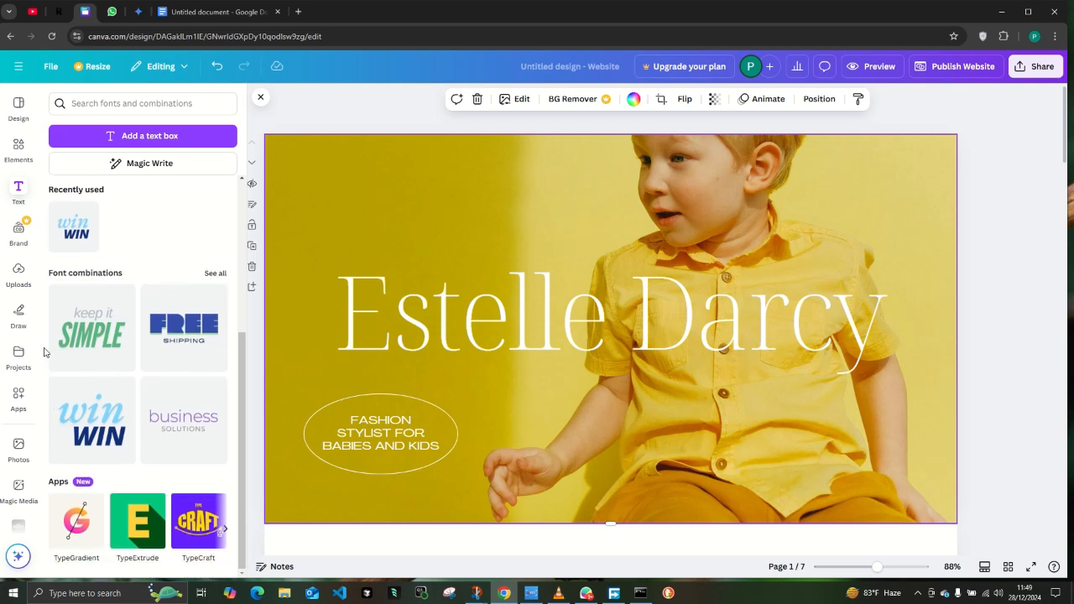
{"action": "scroll", "coordinate": [28, 499], "scroll_direction": "down", "scroll_amount": 2}
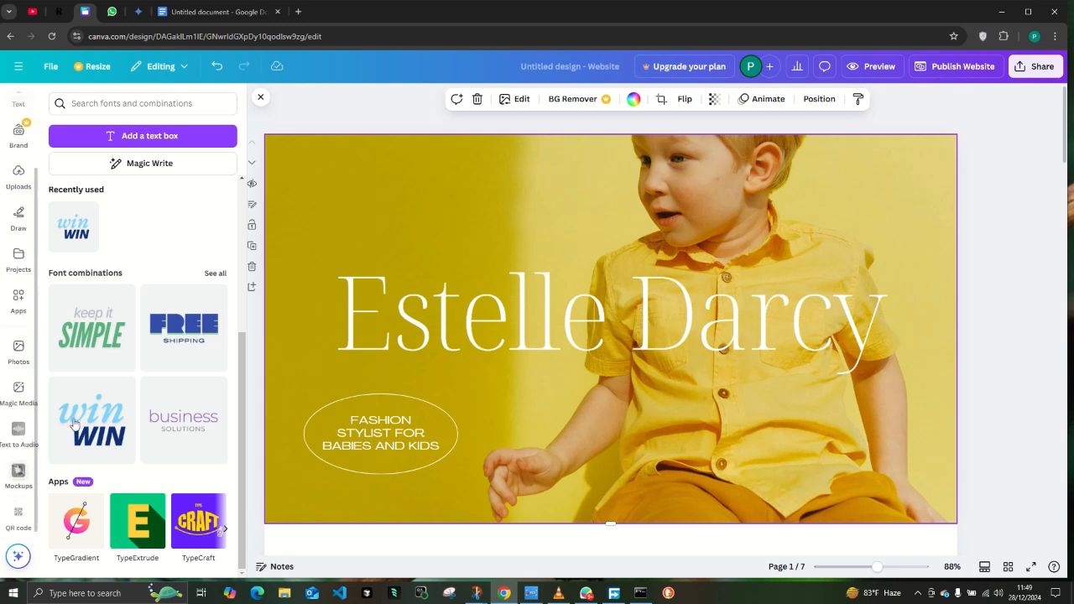
{"action": "scroll", "coordinate": [198, 224], "scroll_direction": "up", "scroll_amount": 5}
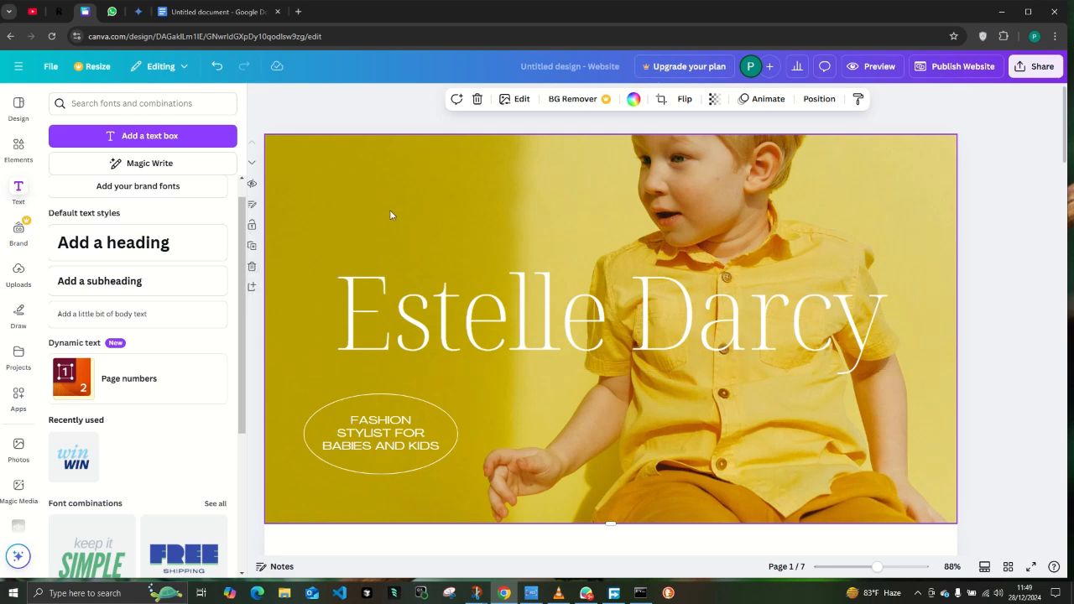
{"action": "double_click", "coordinate": [385, 182]}
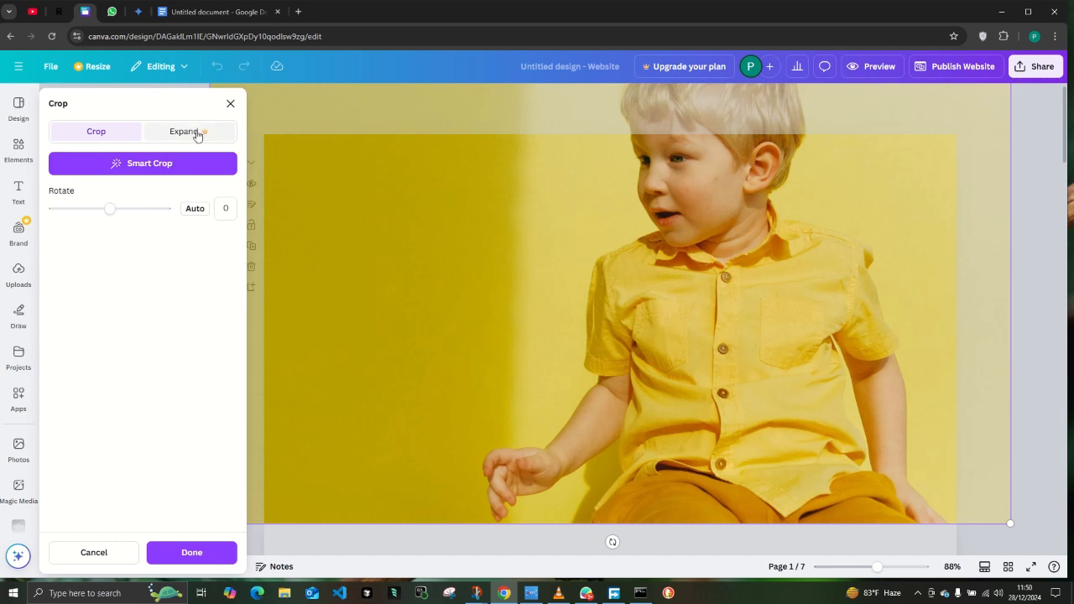
{"action": "left_click", "coordinate": [230, 103]}
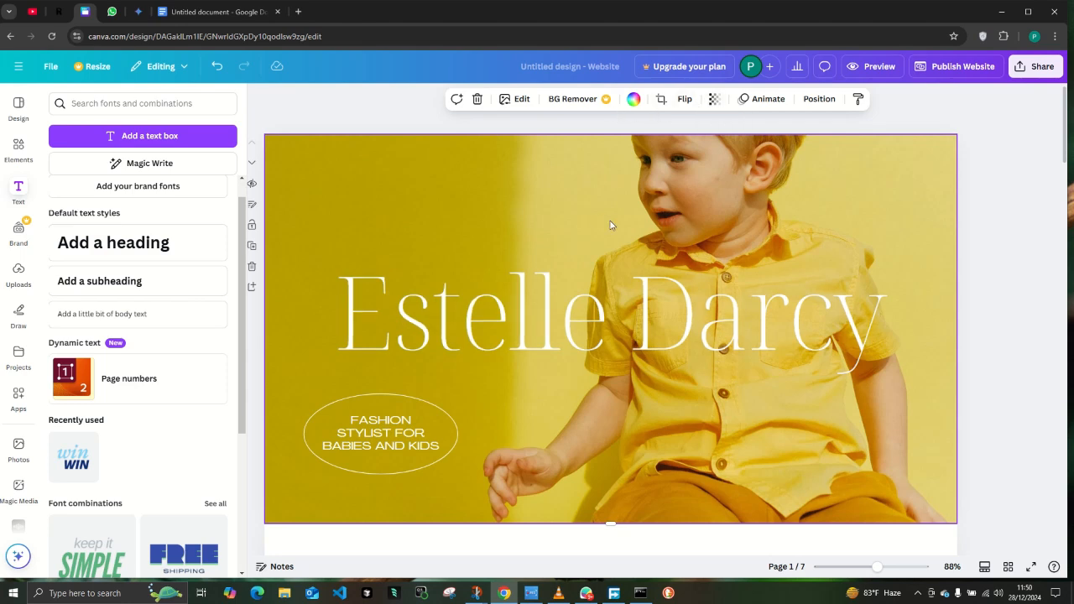
{"action": "double_click", "coordinate": [703, 204]}
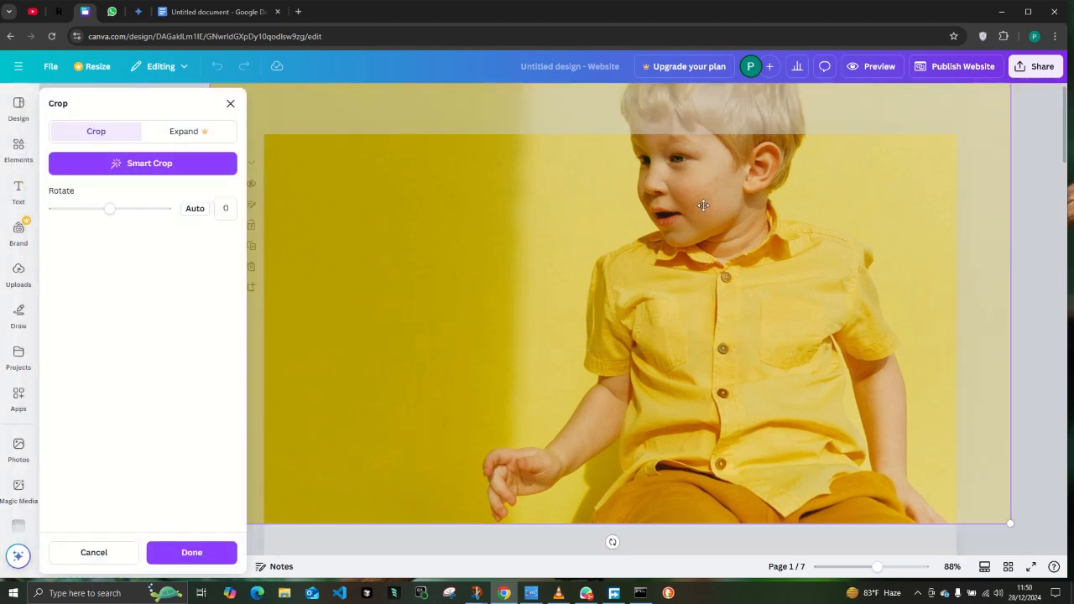
{"action": "left_click", "coordinate": [230, 103]}
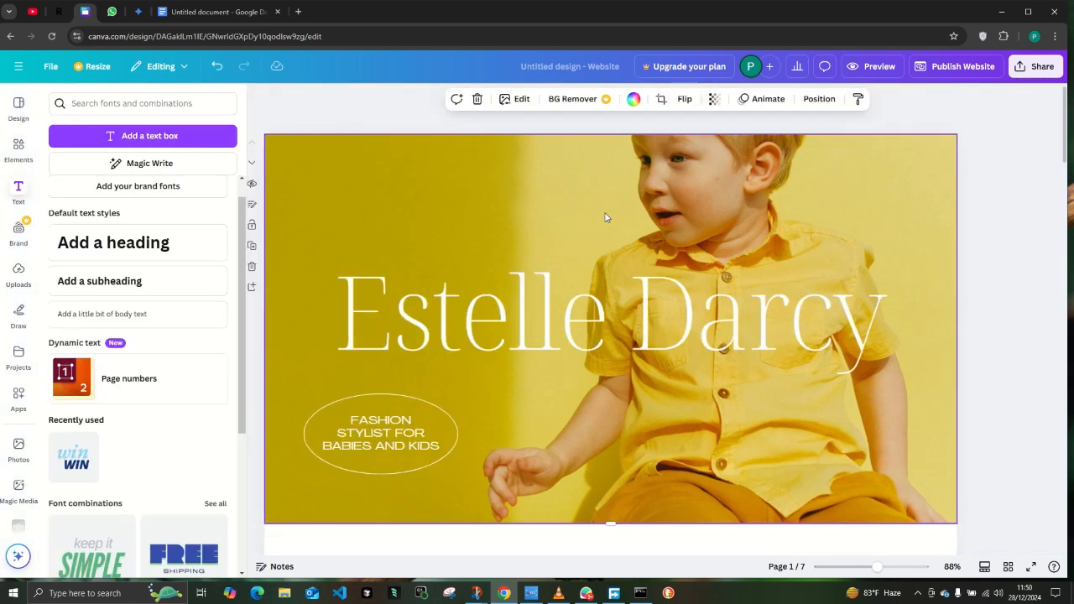
Step: Delete the contents of the first page, leaving it blank
{"action": "key", "text": "Delete"}
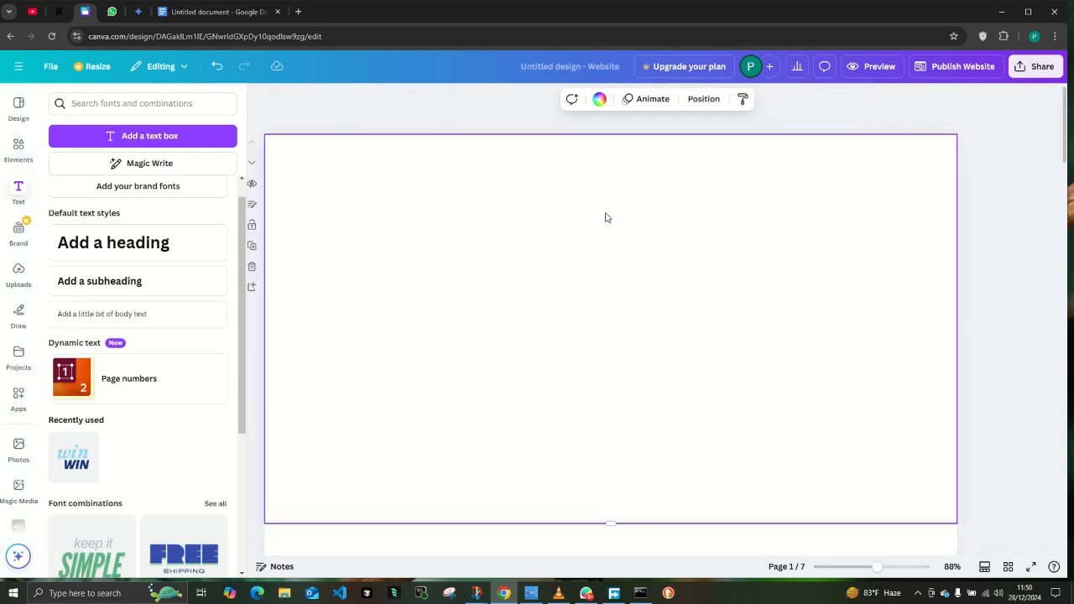
{"action": "right_click", "coordinate": [605, 218]}
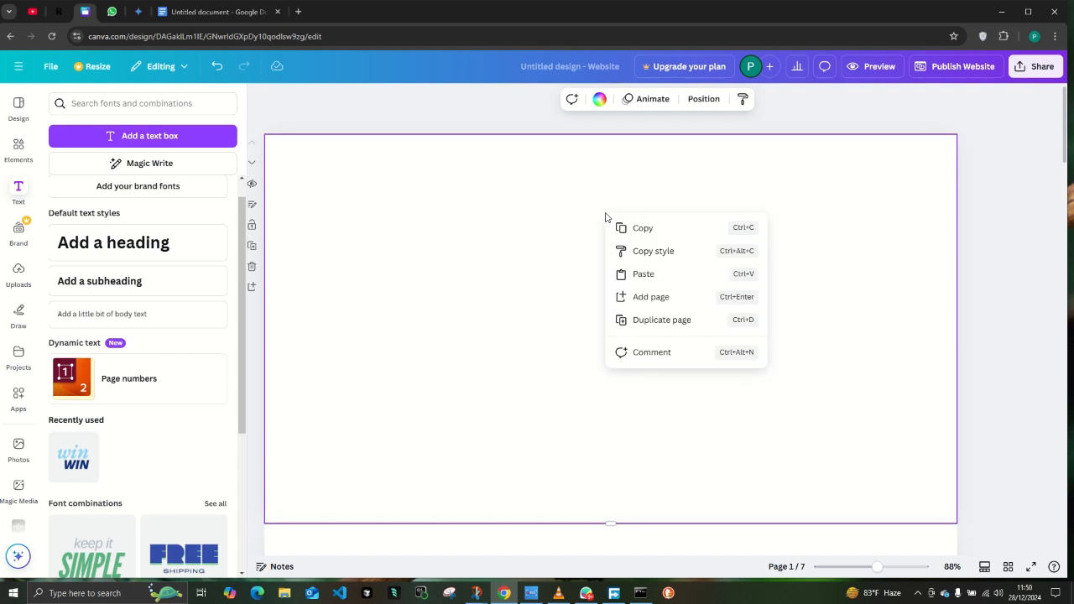
{"action": "left_click", "coordinate": [476, 243]}
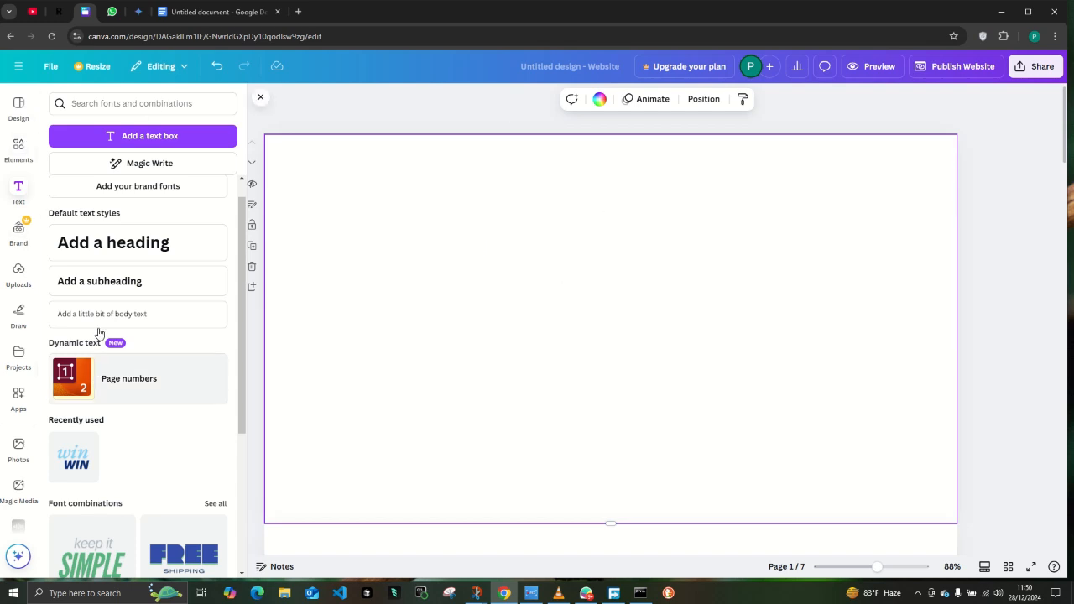
Step: Fill page 1 with the cover of the Modeling Portfolio Website in Beige Black Warm Neutral Modern Minimal Style template and review all page thumbnails
{"action": "left_click", "coordinate": [20, 107]}
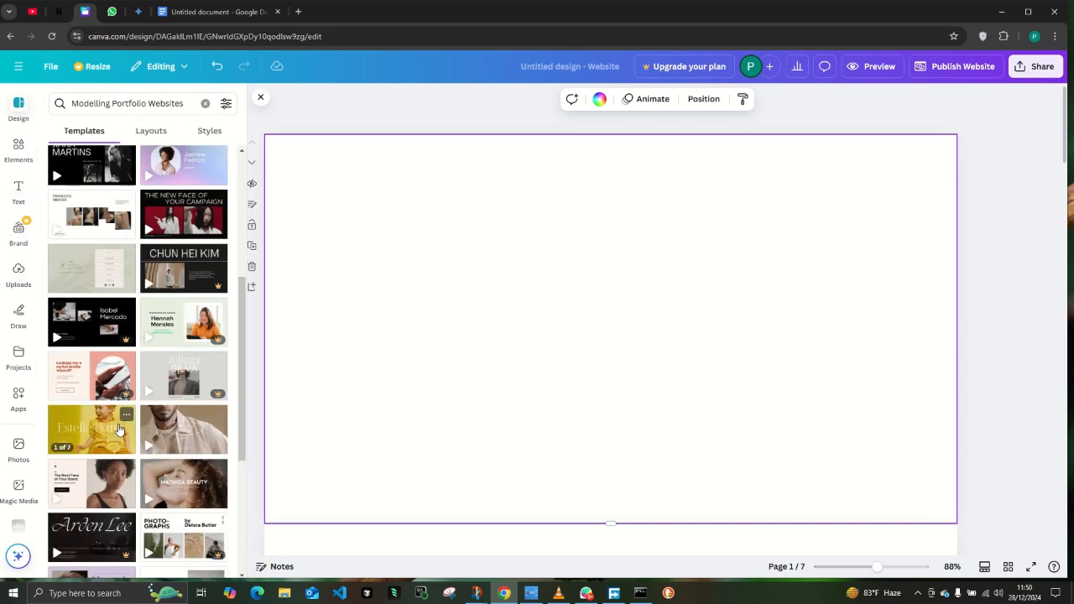
{"action": "scroll", "coordinate": [84, 360], "scroll_direction": "down", "scroll_amount": 3}
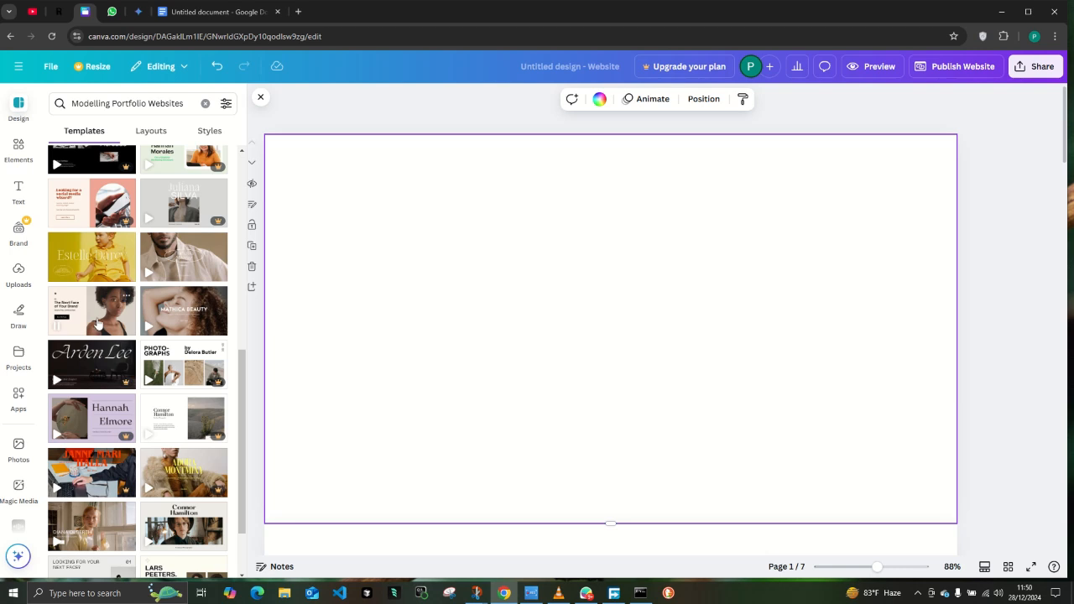
{"action": "left_click", "coordinate": [97, 323]}
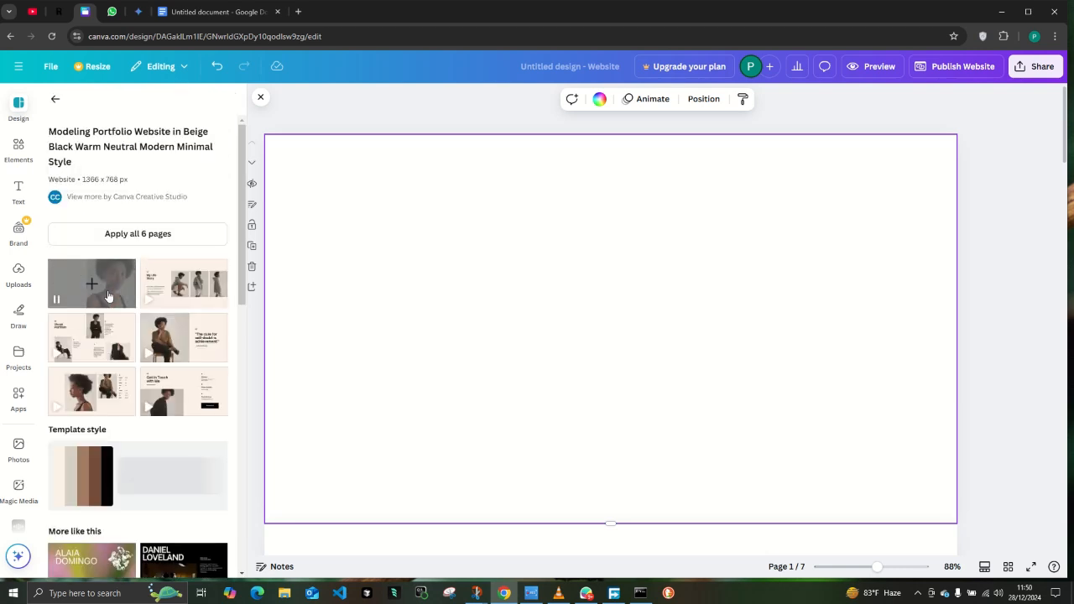
{"action": "left_click", "coordinate": [99, 282]}
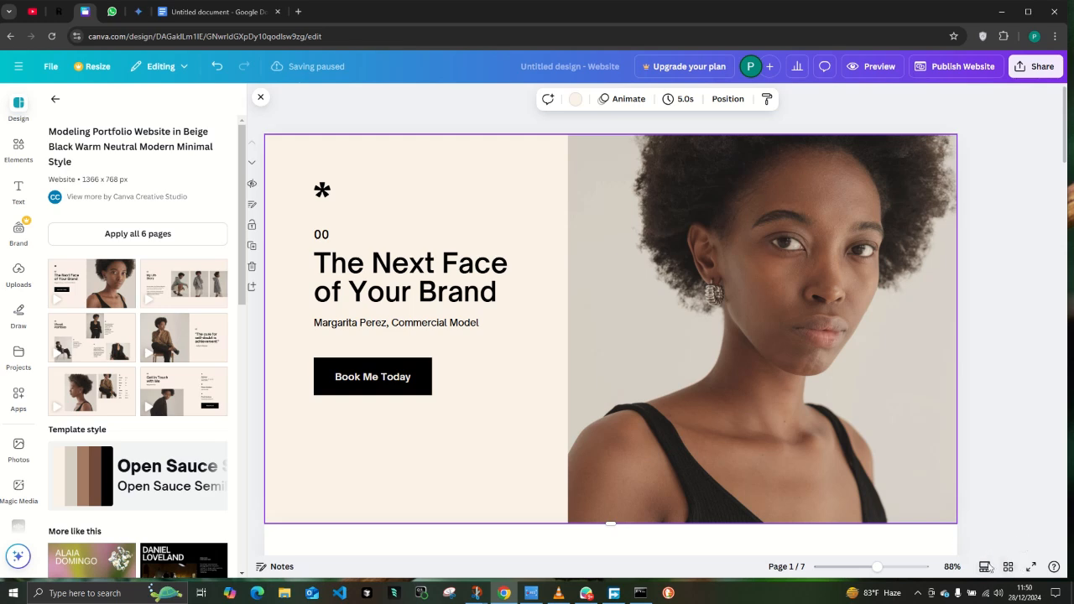
{"action": "left_click", "coordinate": [1008, 567]}
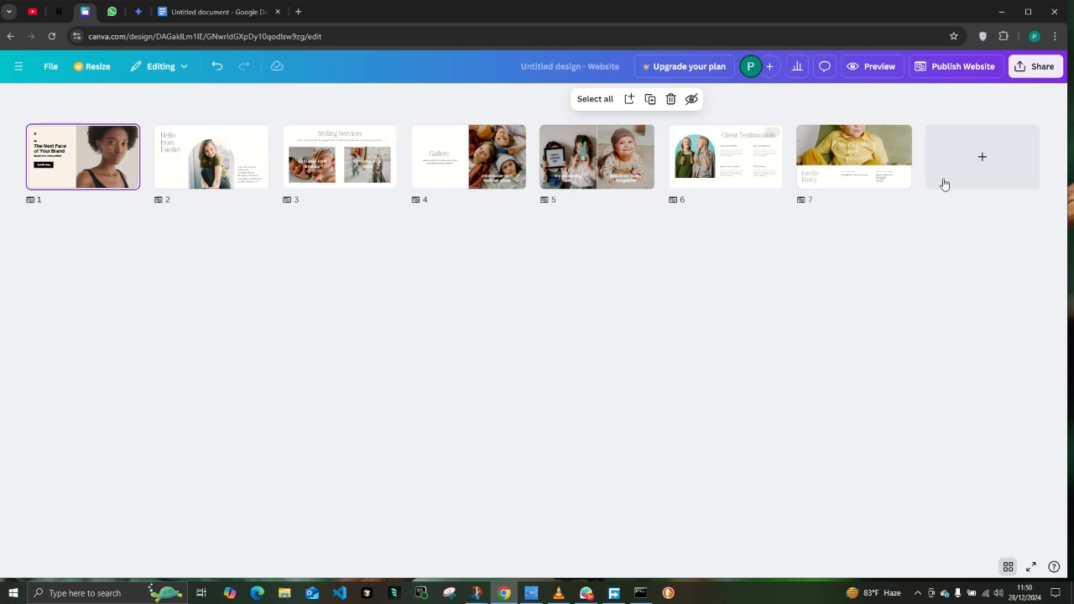
{"action": "double_click", "coordinate": [102, 145]}
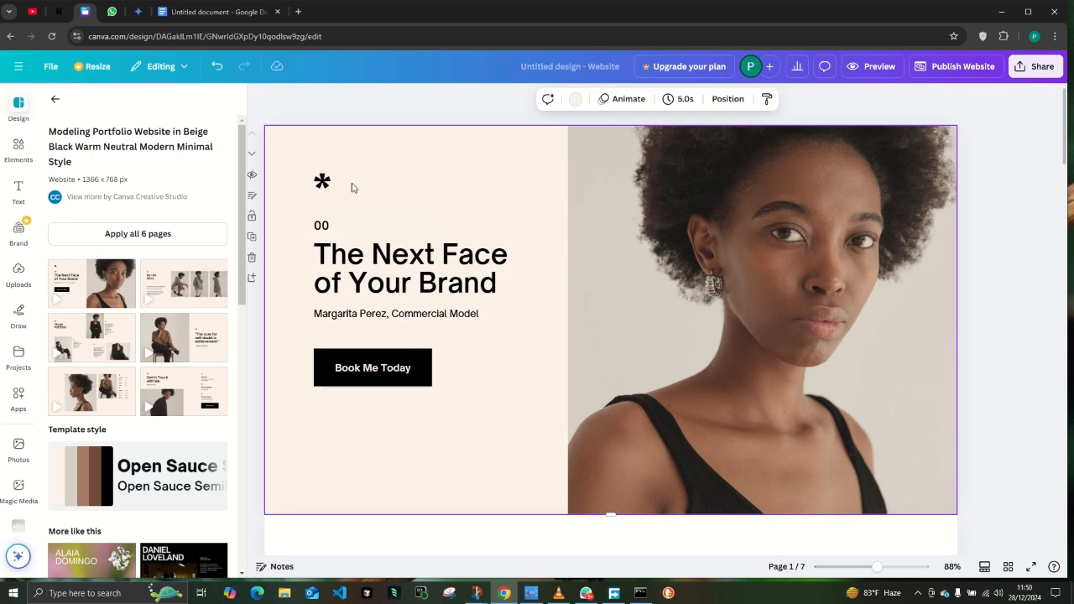
Step: Try solid and gradient background colours on page 1, settling on the pink-to-orange gradient
{"action": "left_click", "coordinate": [576, 99]}
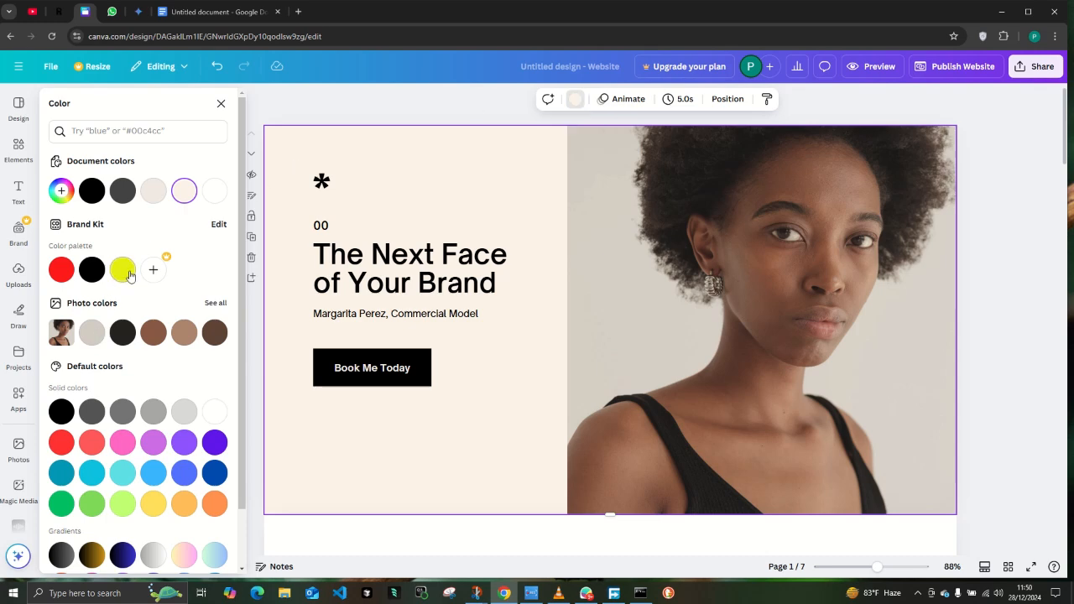
{"action": "left_click", "coordinate": [84, 443]}
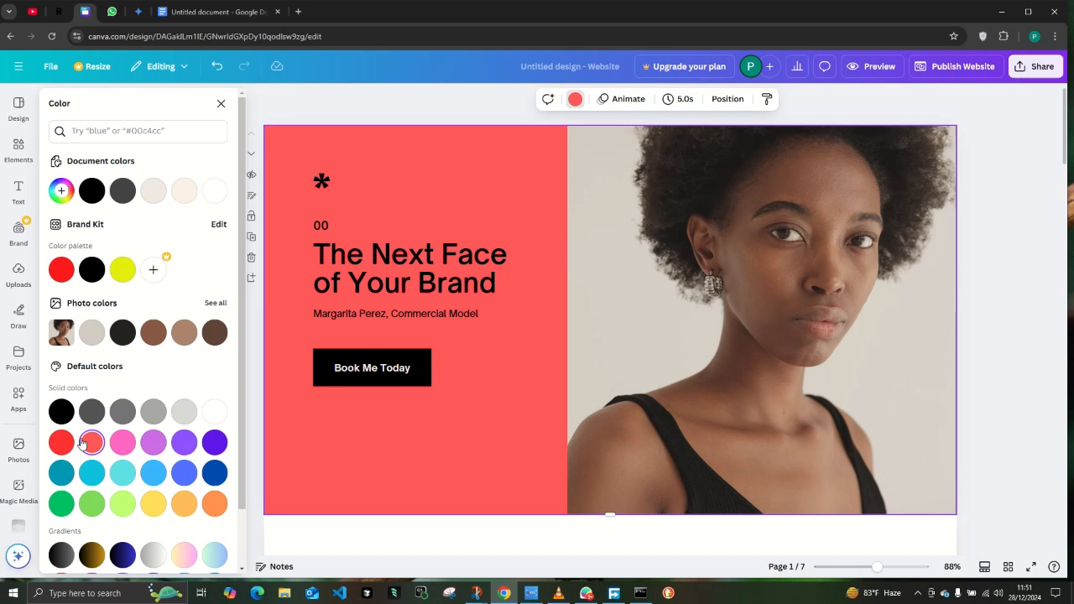
{"action": "left_click", "coordinate": [148, 503]}
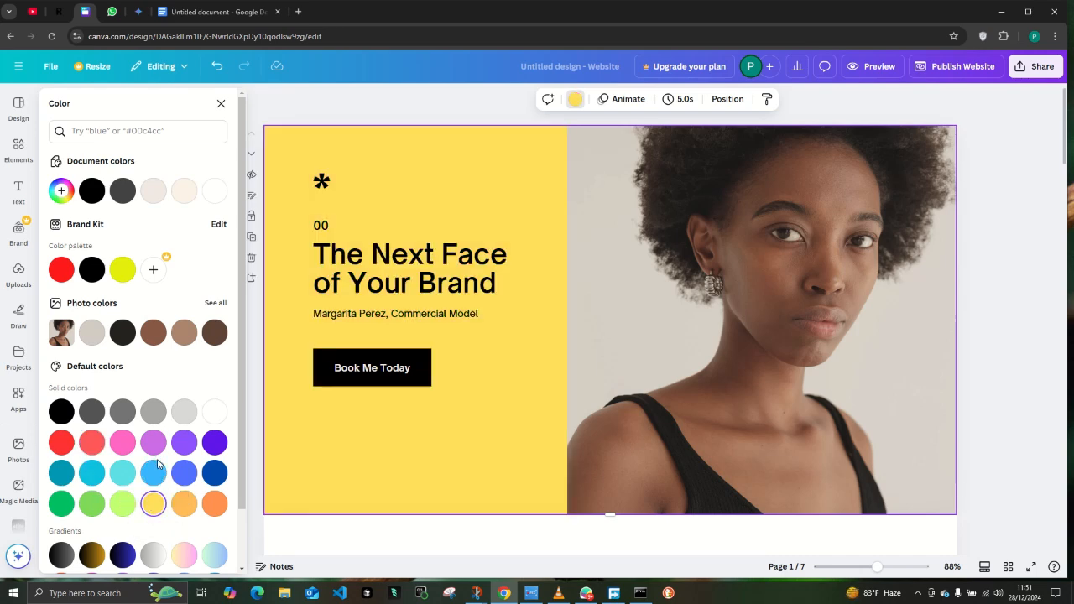
{"action": "scroll", "coordinate": [157, 477], "scroll_direction": "down", "scroll_amount": 2}
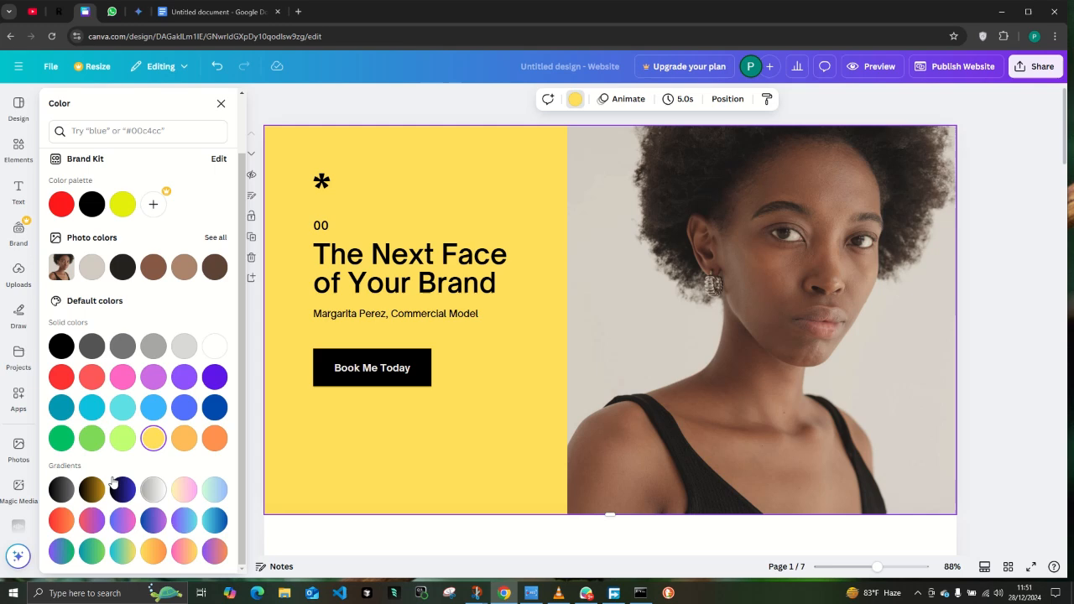
{"action": "left_click", "coordinate": [183, 489]}
{"action": "left_click", "coordinate": [184, 520]}
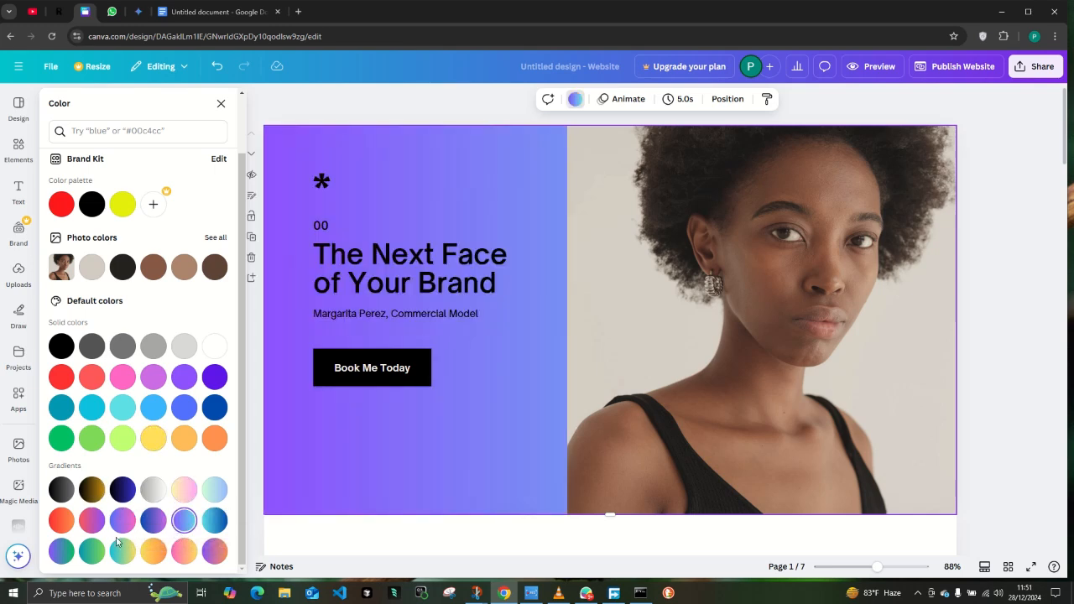
{"action": "left_click", "coordinate": [183, 489]}
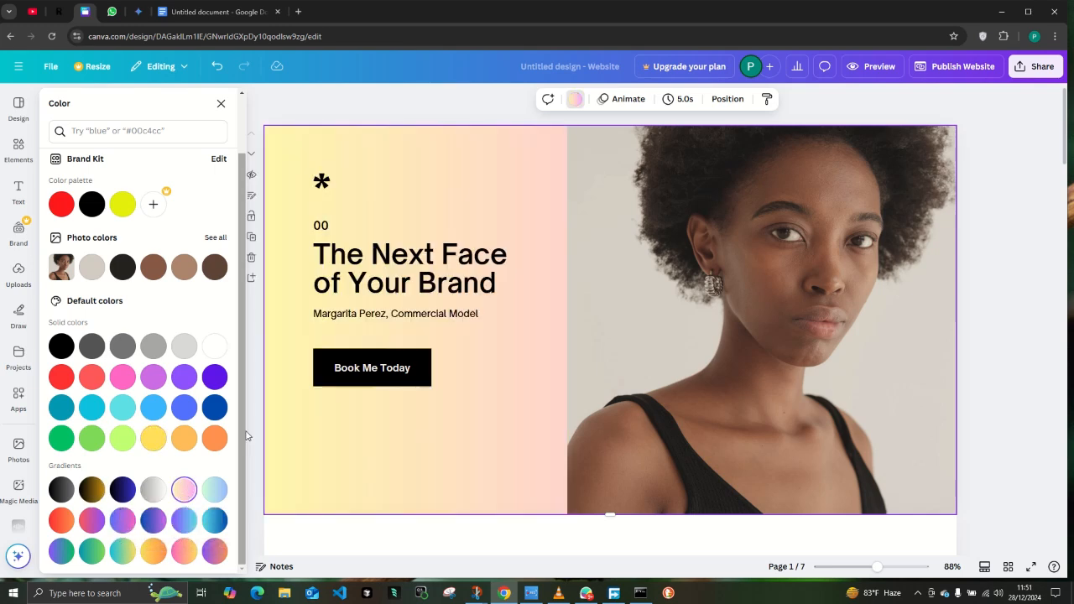
{"action": "left_click", "coordinate": [185, 549]}
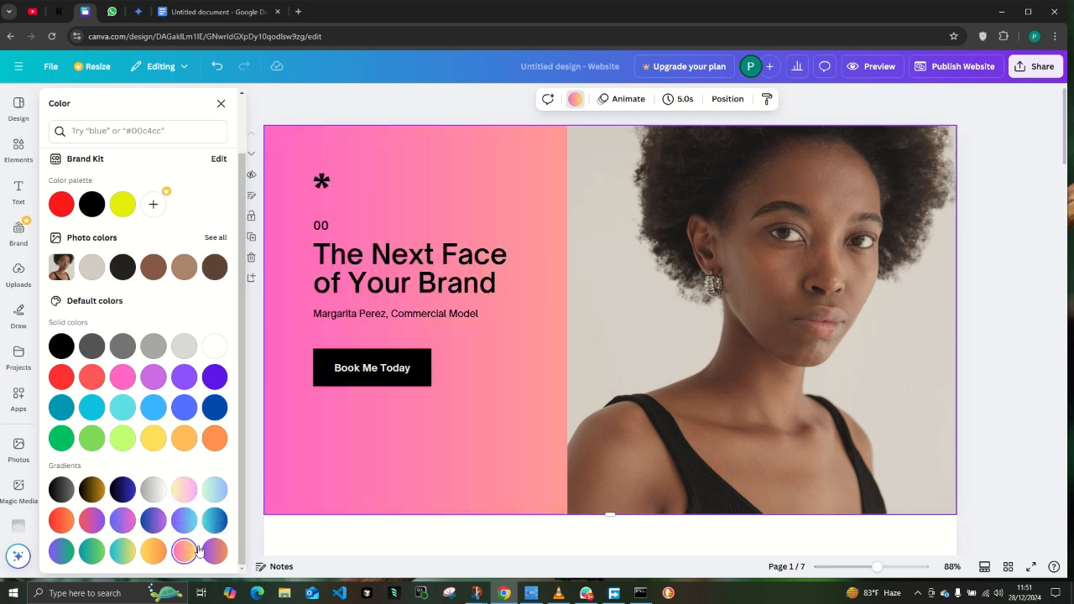
{"action": "left_click", "coordinate": [449, 120]}
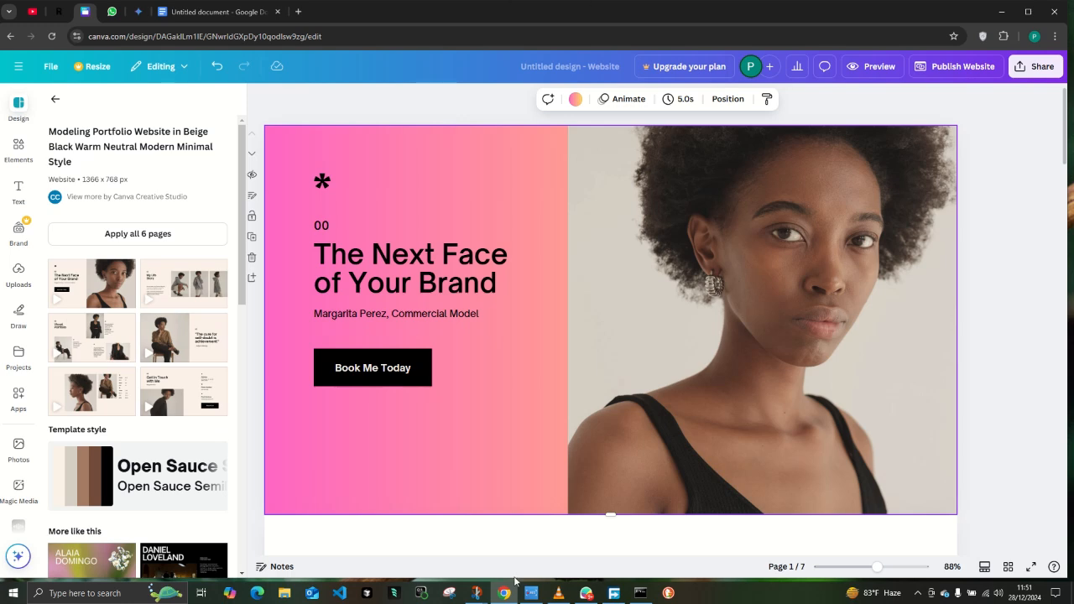
Step: Show all pages in the grid view and add a blank page at the end of the website
{"action": "left_click", "coordinate": [1008, 566]}
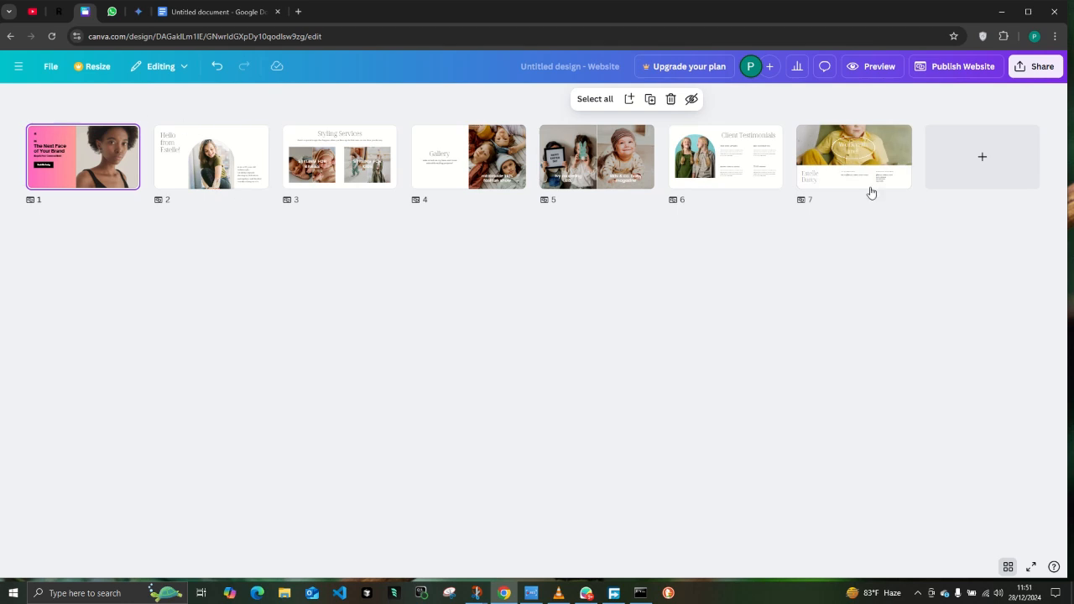
{"action": "left_click", "coordinate": [978, 168]}
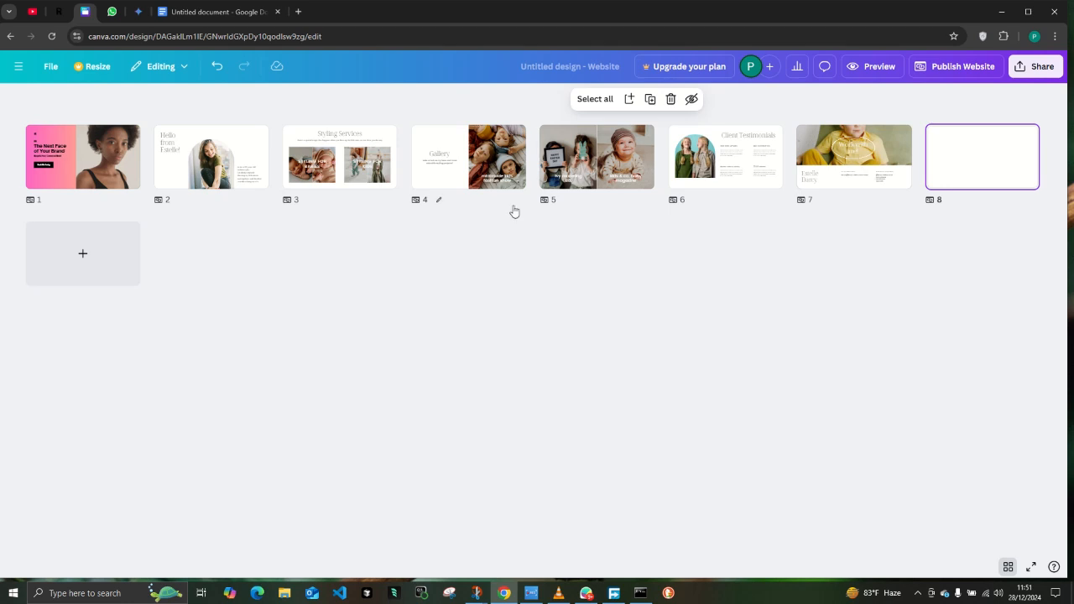
Step: Look through the website publishing options, including the website URL, browser tab preview, website description and advanced settings
{"action": "left_click", "coordinate": [939, 73]}
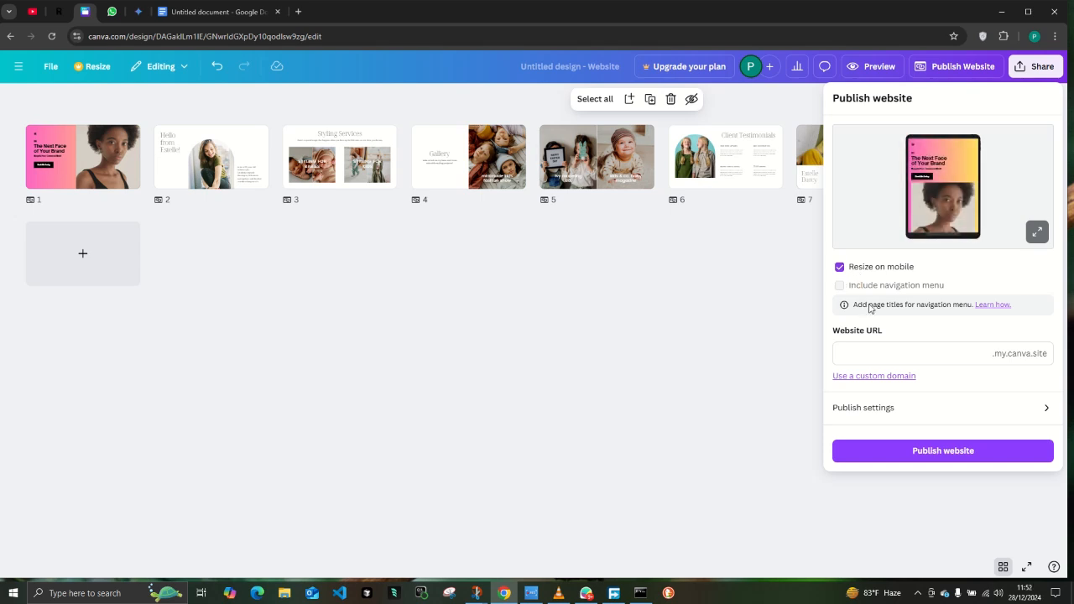
{"action": "left_click", "coordinate": [893, 351]}
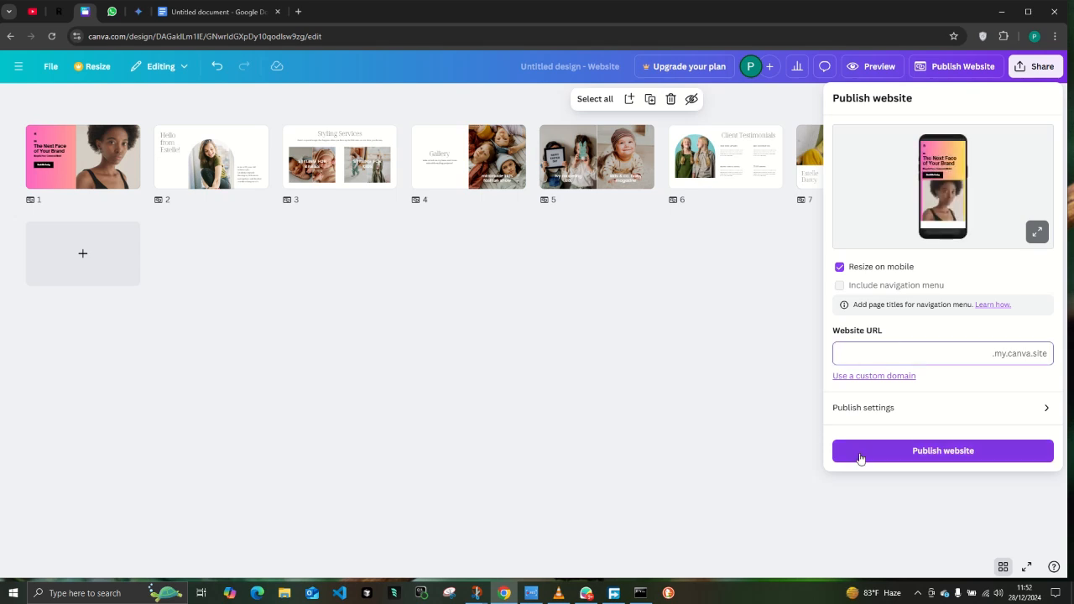
{"action": "left_click", "coordinate": [891, 379]}
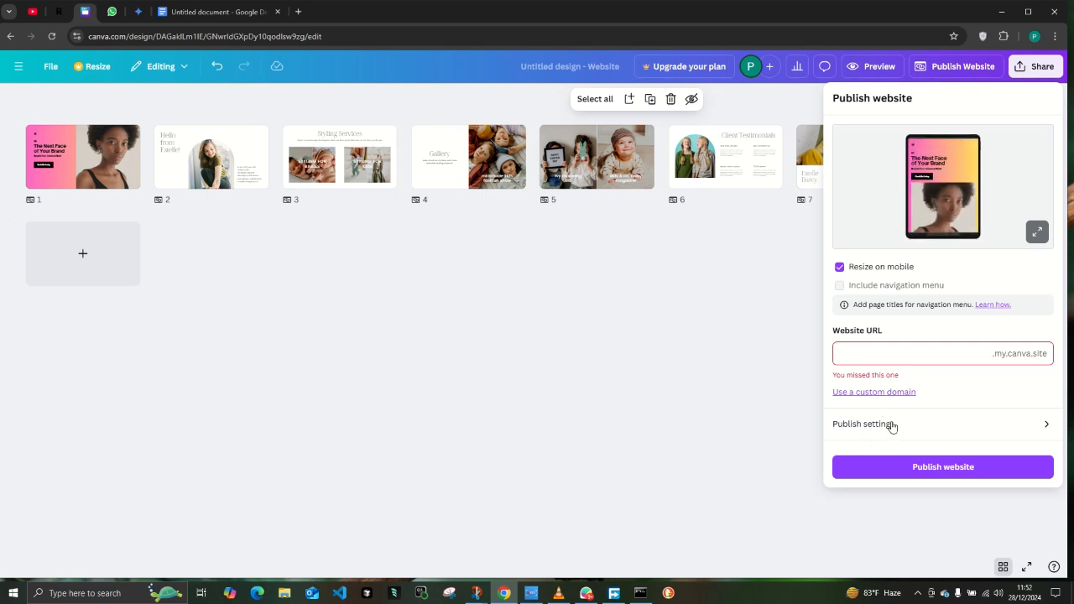
{"action": "left_click", "coordinate": [891, 424]}
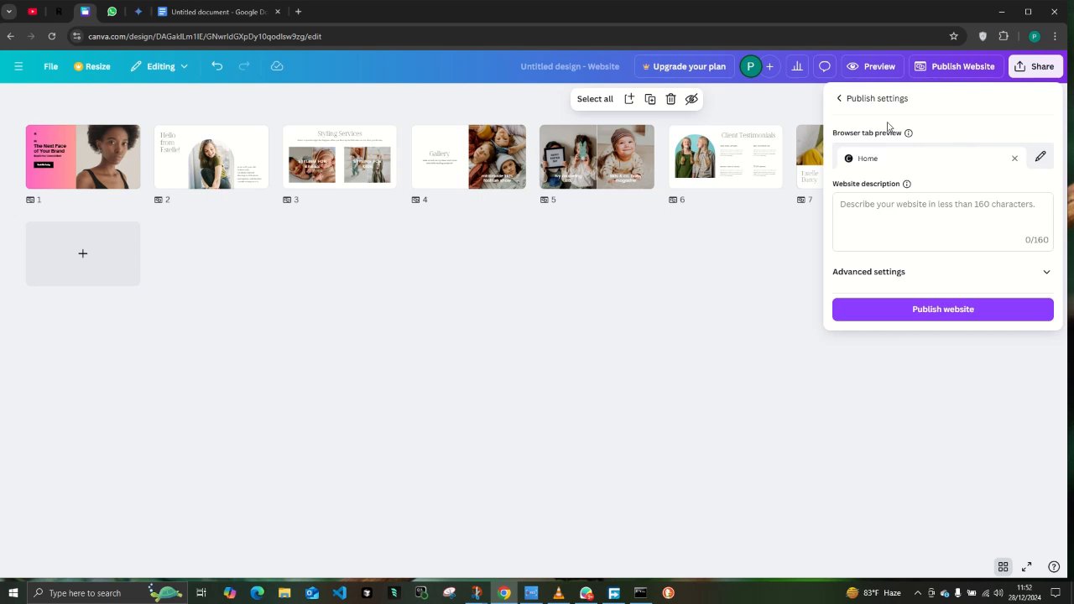
{"action": "left_click", "coordinate": [892, 205]}
{"action": "left_click", "coordinate": [1040, 157]}
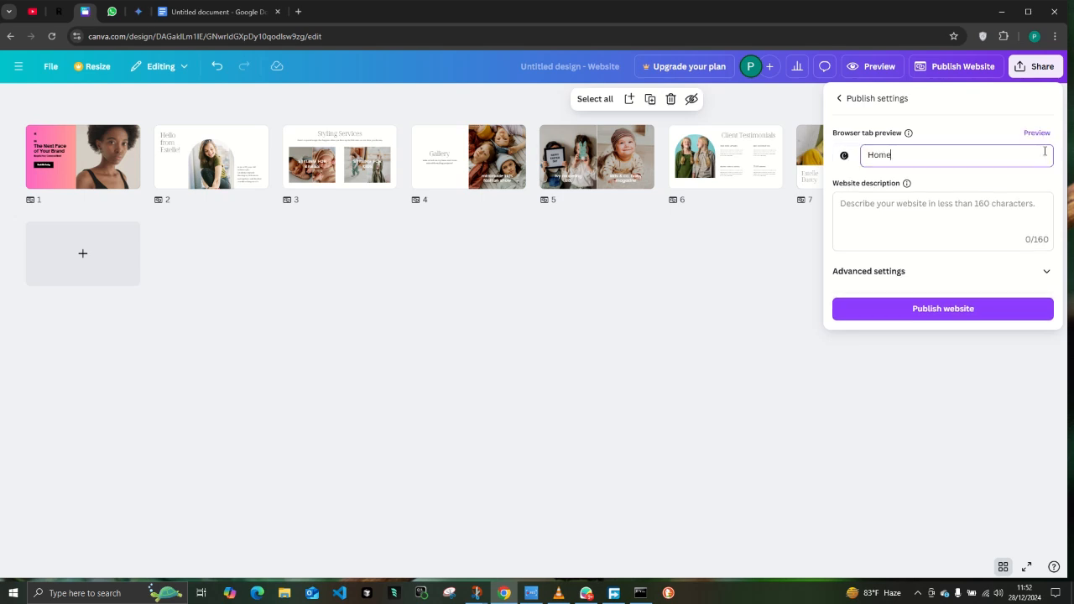
{"action": "left_click", "coordinate": [1040, 137]}
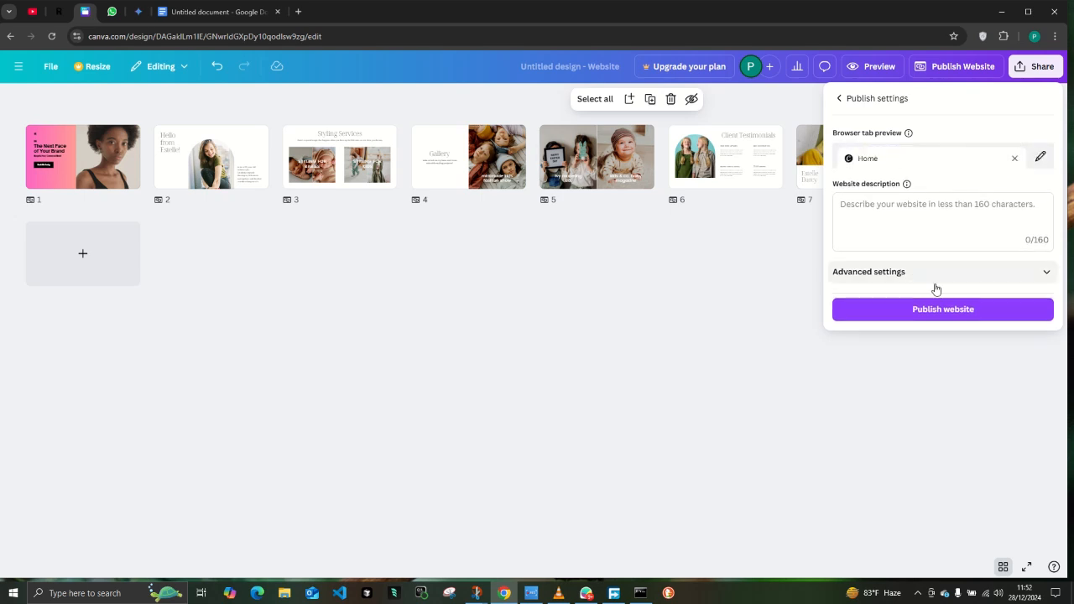
{"action": "left_click", "coordinate": [1003, 282]}
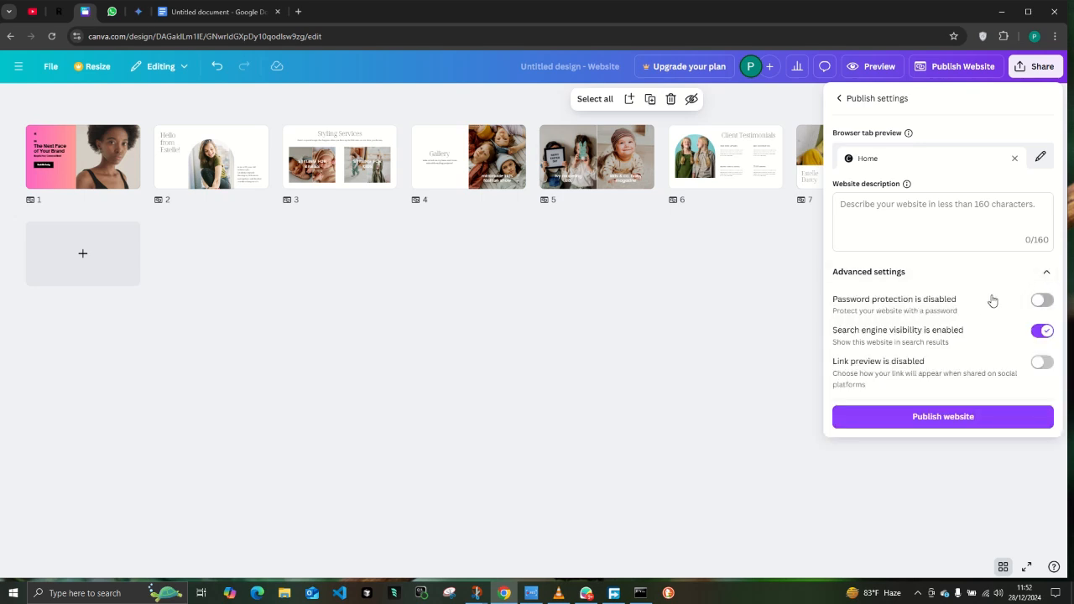
Step: Turn password protection on and off again, and re-enable search engine visibility for the website
{"action": "left_click", "coordinate": [1041, 301]}
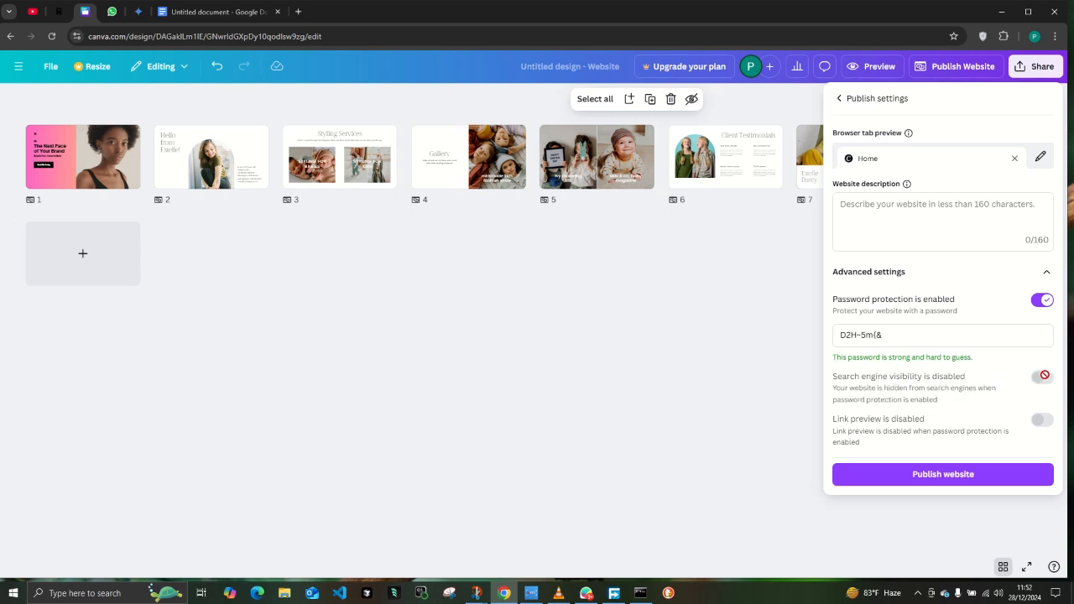
{"action": "left_click", "coordinate": [1042, 301]}
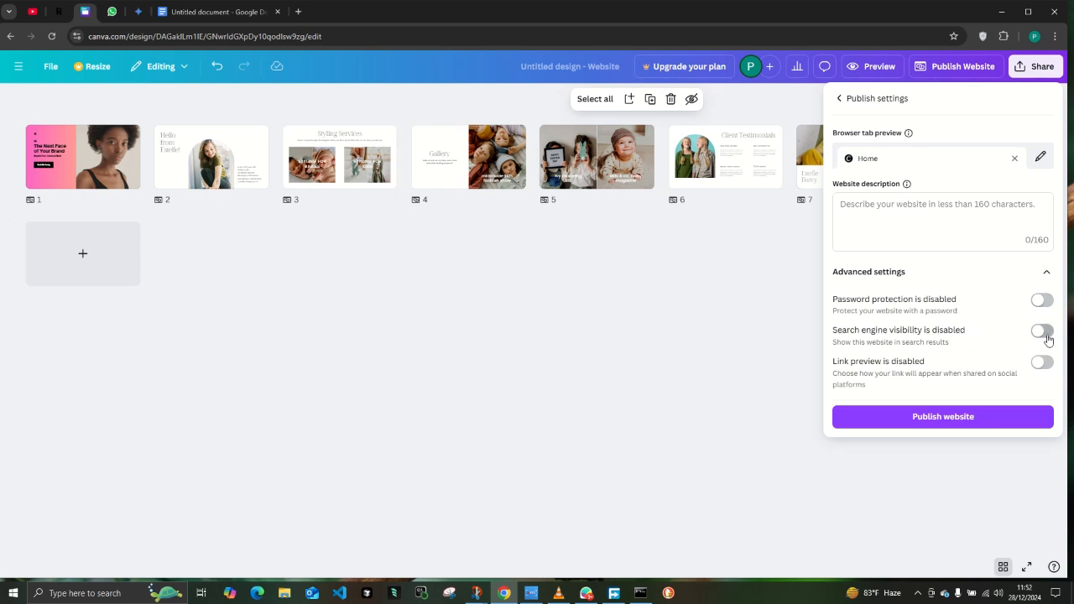
{"action": "left_click", "coordinate": [1042, 332]}
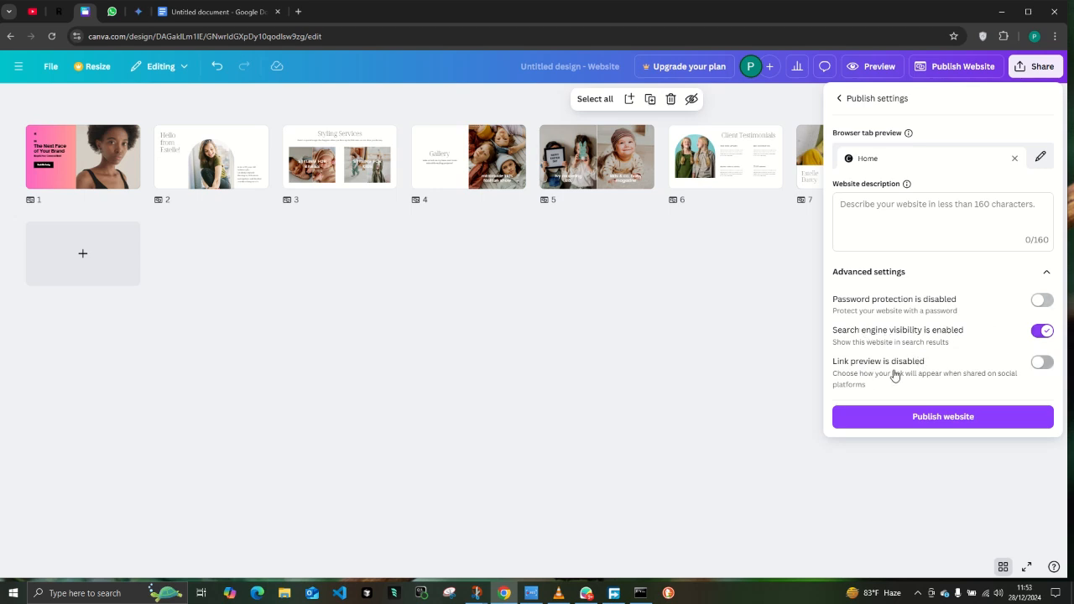
Step: Enable the link preview for the website and review the preview card for social platforms
{"action": "left_click", "coordinate": [1040, 362]}
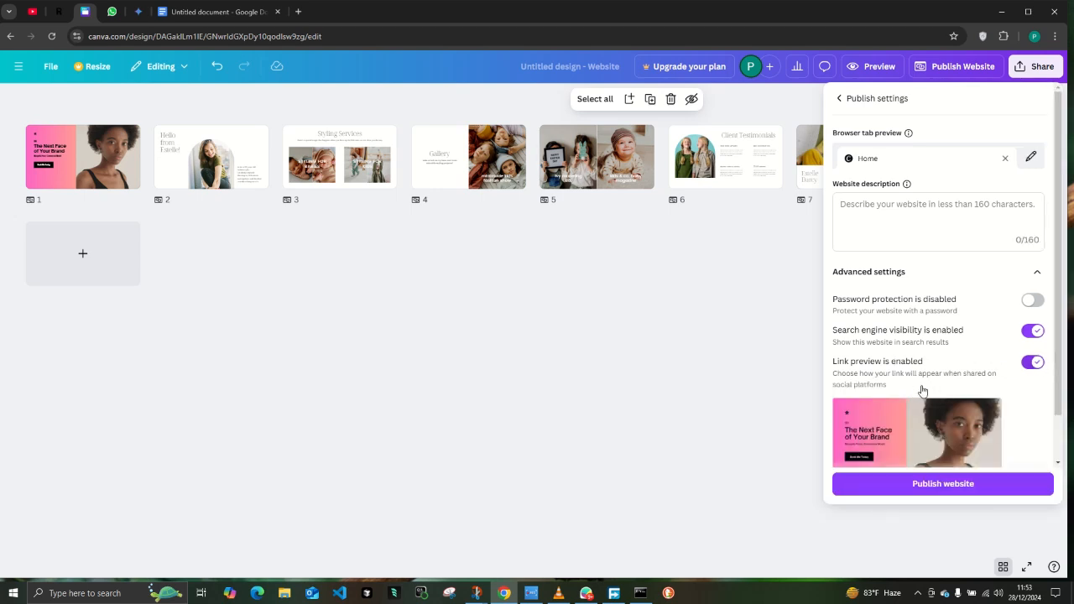
{"action": "scroll", "coordinate": [922, 390], "scroll_direction": "down", "scroll_amount": 2}
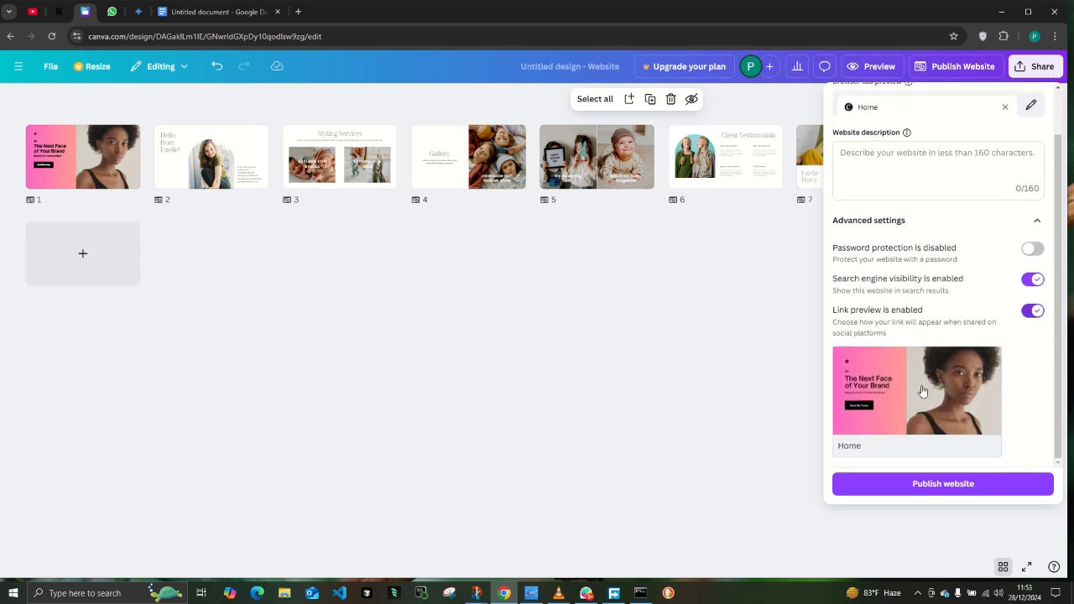
{"action": "scroll", "coordinate": [922, 390], "scroll_direction": "up", "scroll_amount": 2}
{"action": "scroll", "coordinate": [923, 394], "scroll_direction": "down", "scroll_amount": 2}
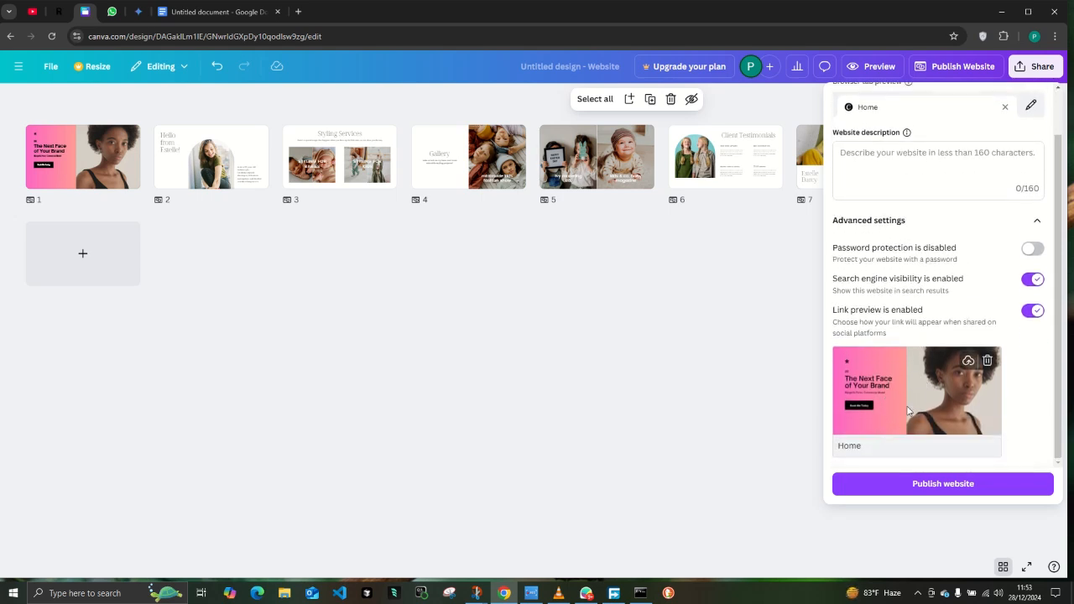